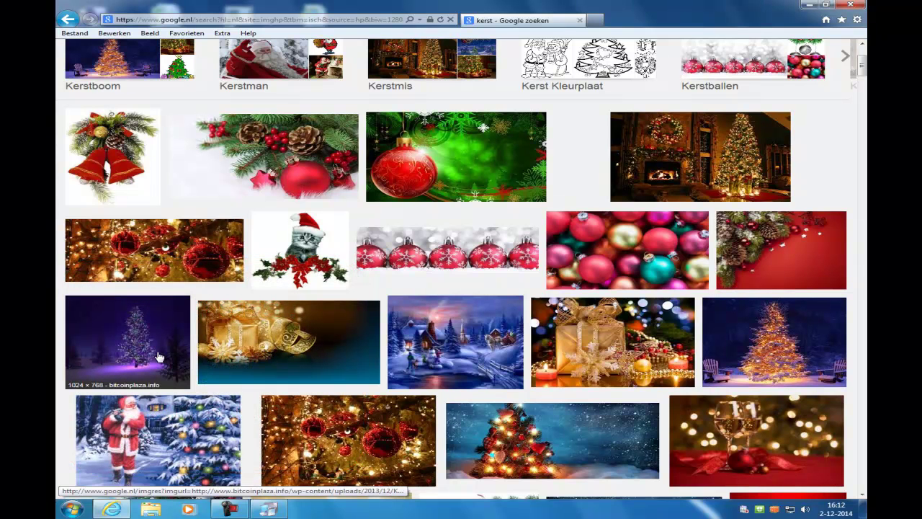
scroll(370, 458, down, 5)
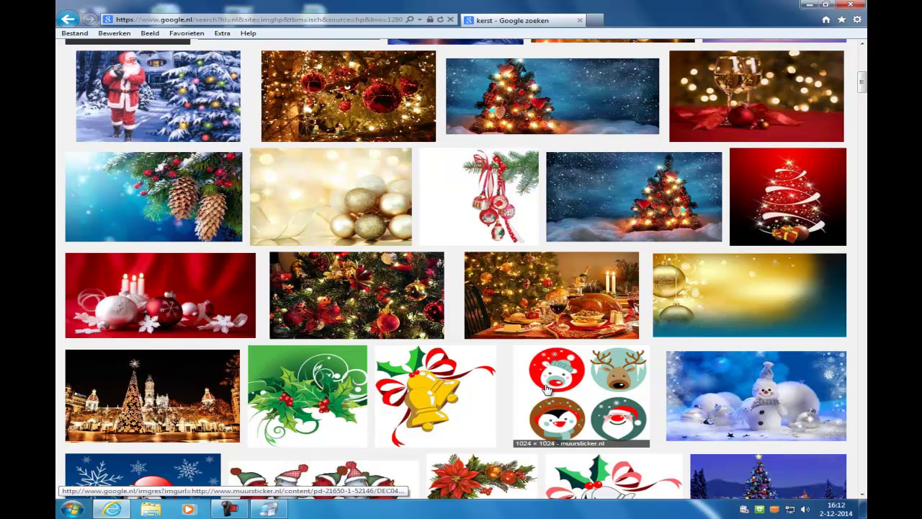
scroll(545, 389, down, 3)
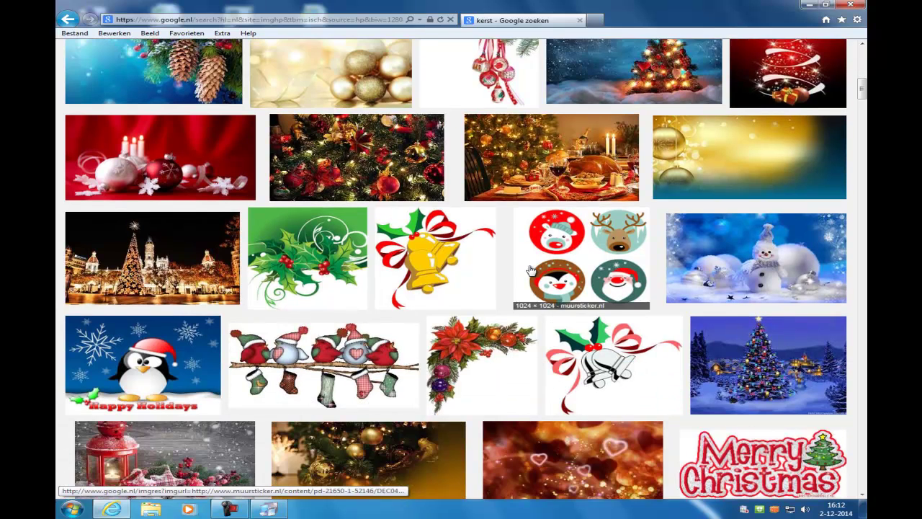
scroll(530, 269, down, 2)
scroll(529, 269, down, 2)
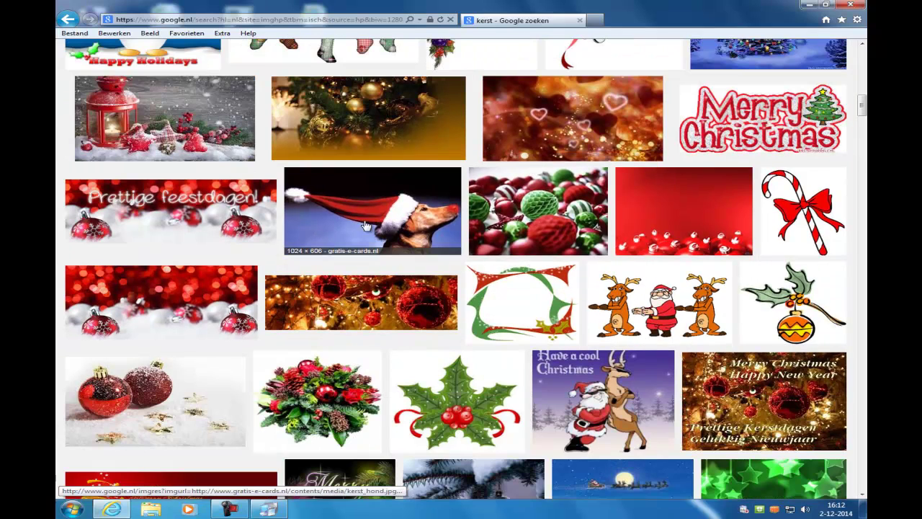
scroll(367, 242, down, 5)
scroll(481, 264, down, 12)
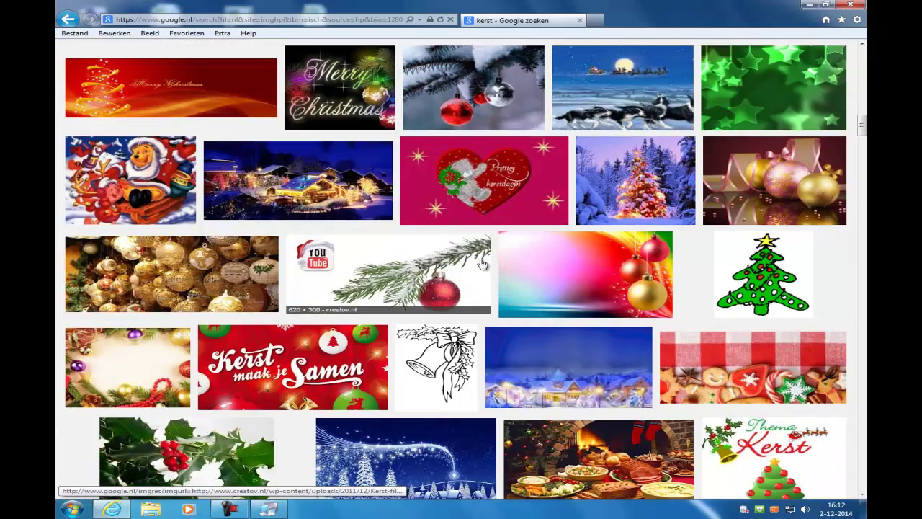
scroll(351, 195, up, 7)
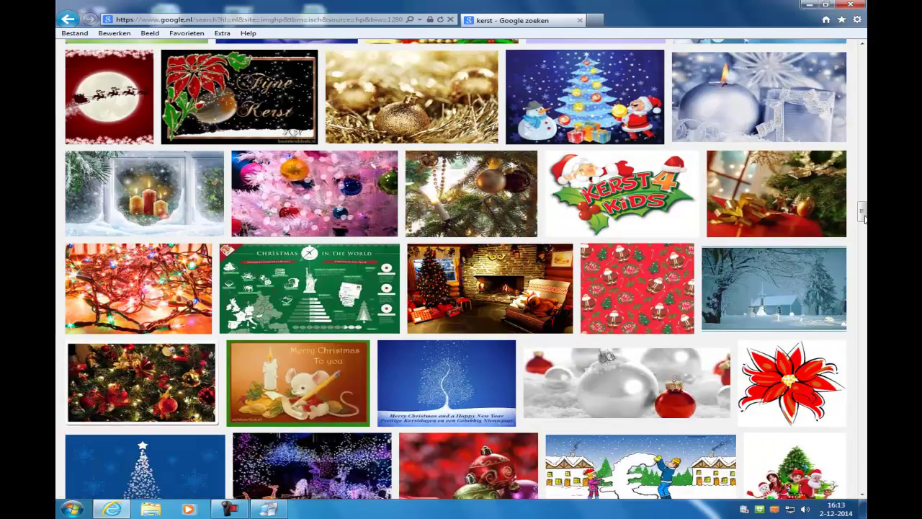
scroll(862, 210, up, 15)
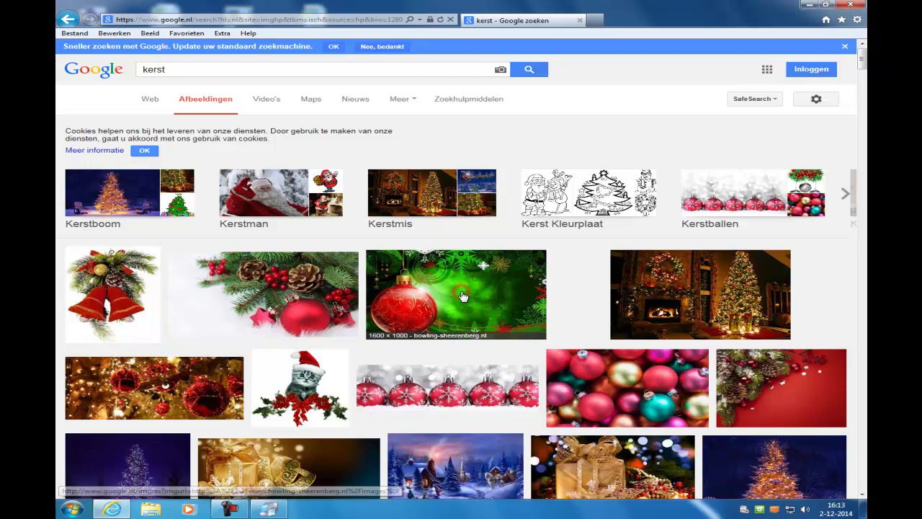
- Open the full-size green Christmas wallpaper with the big red bauble from the image results
click(462, 293)
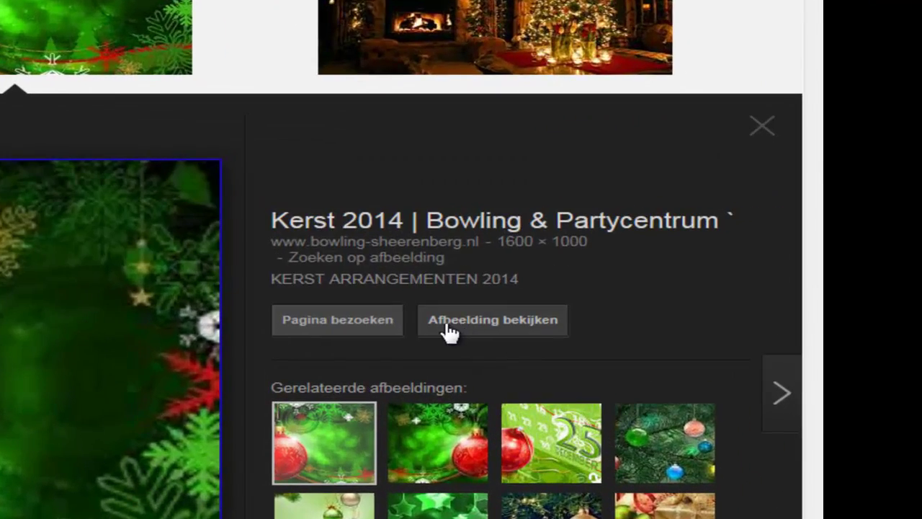
click(508, 325)
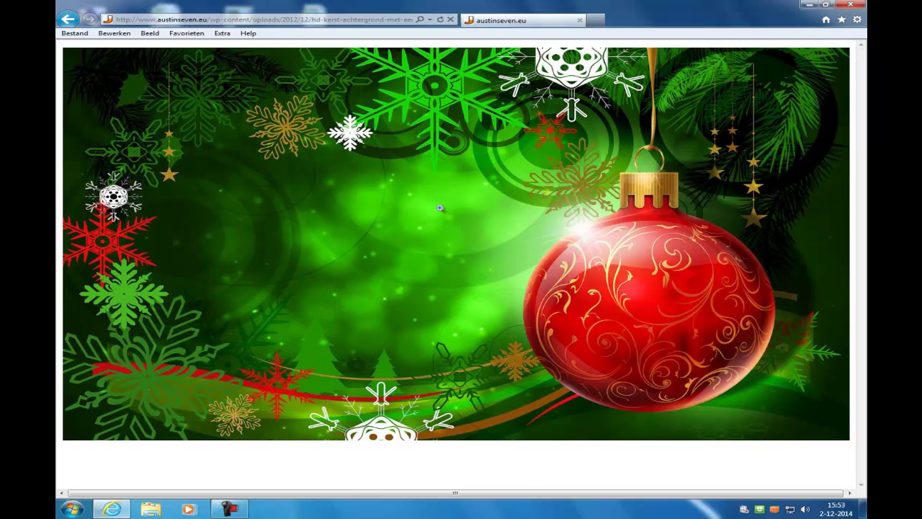
- Save the wallpaper JPEG into Home (H:) > Mijn documenten > Digitale Vaardigheden
right_click(398, 191)
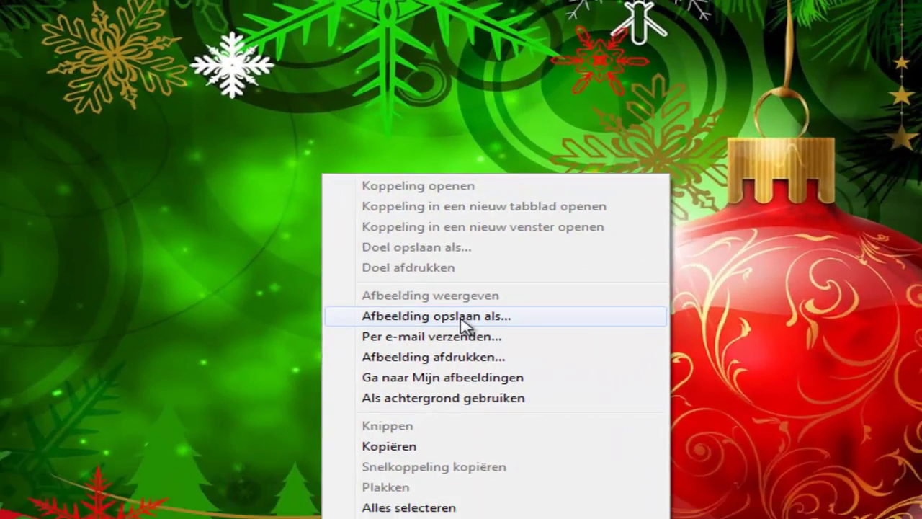
click(455, 346)
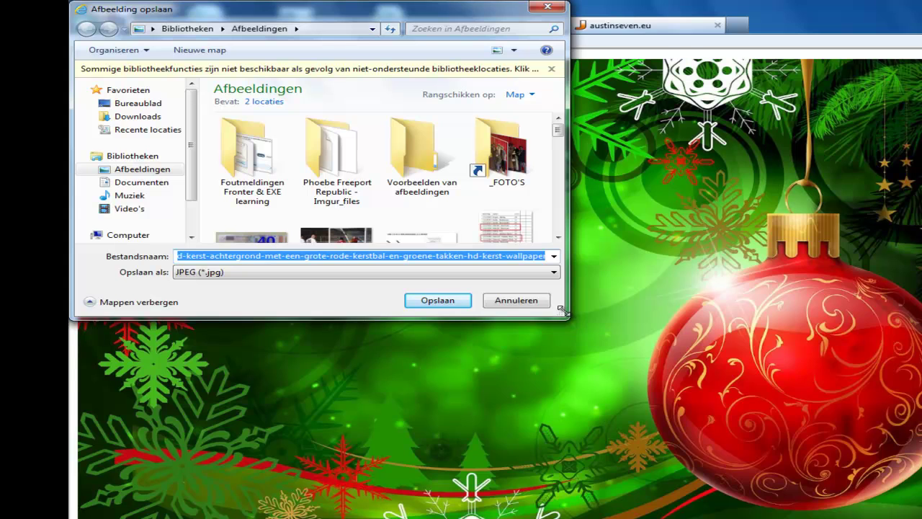
drag(561, 312, 762, 395)
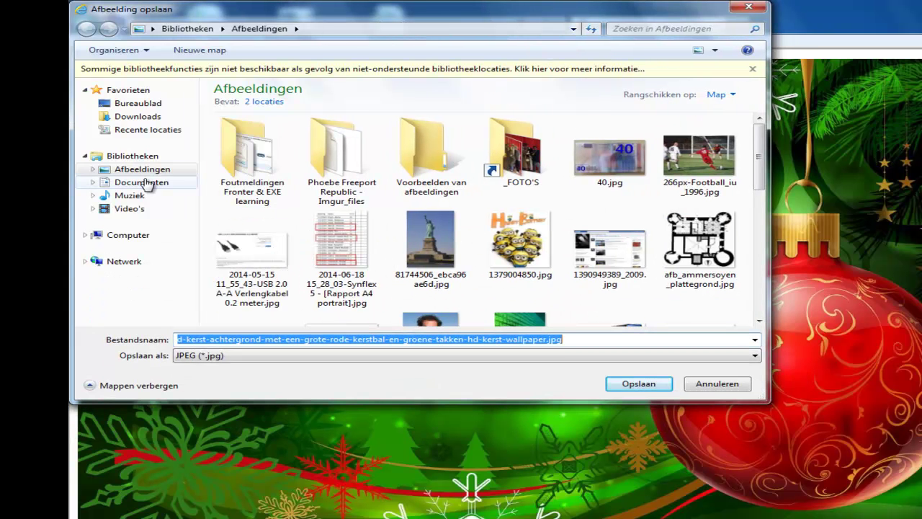
click(130, 236)
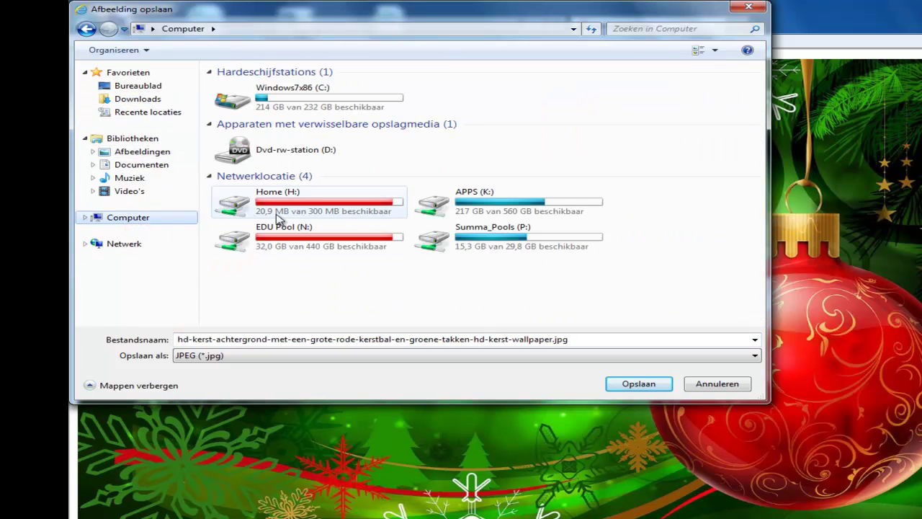
double_click(279, 202)
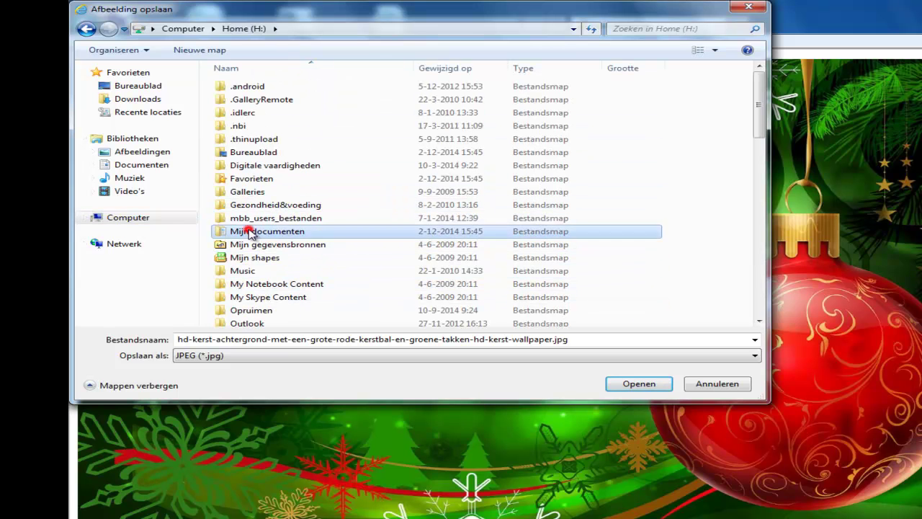
double_click(243, 231)
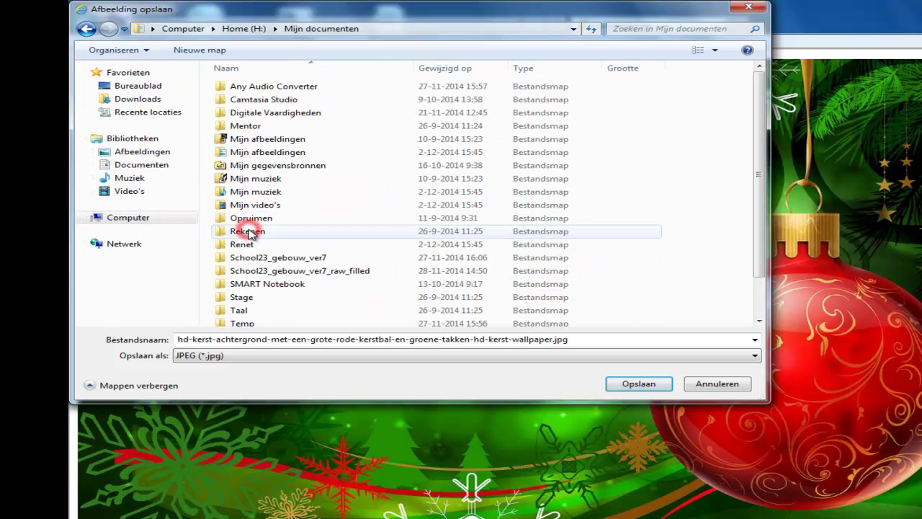
double_click(246, 114)
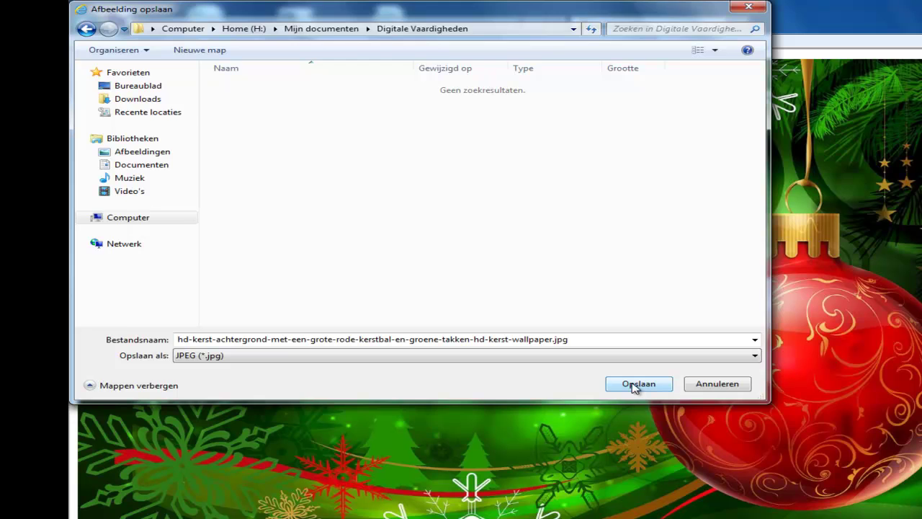
click(637, 384)
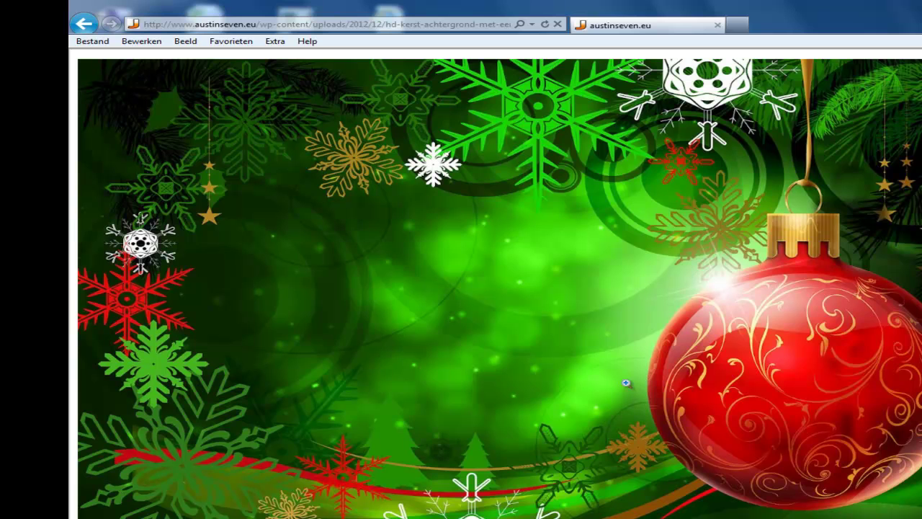
- Start saving the wallpaper again and browse to EDU Pool (N:) > S-School23 Samenwerken > LEERLINGENMAPPEN
right_click(298, 241)
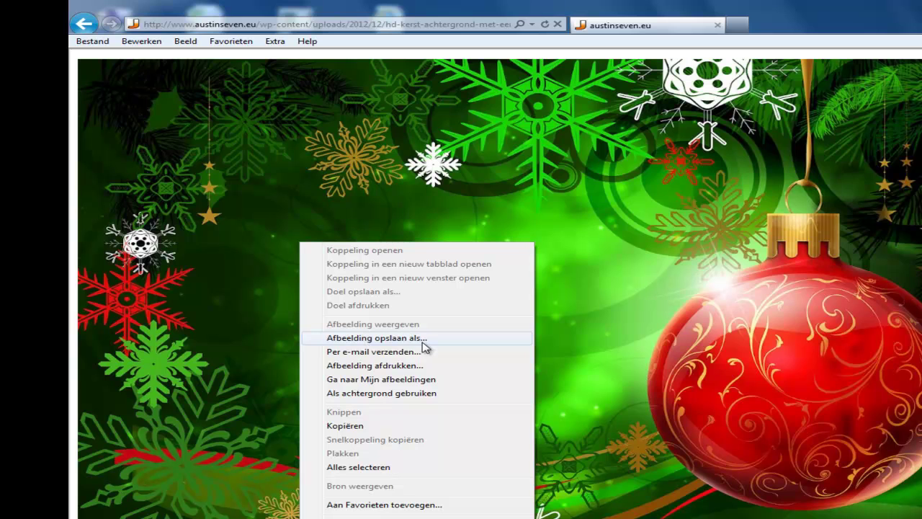
click(402, 338)
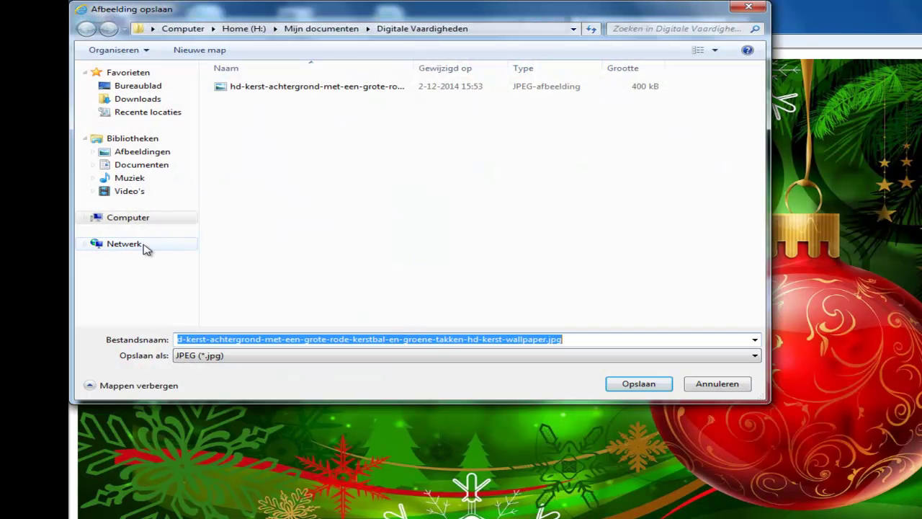
click(123, 219)
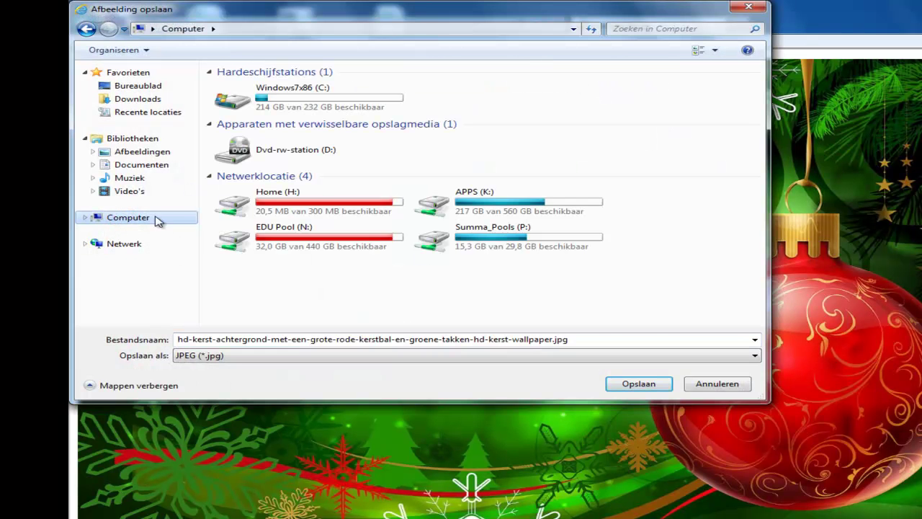
click(279, 245)
double_click(287, 235)
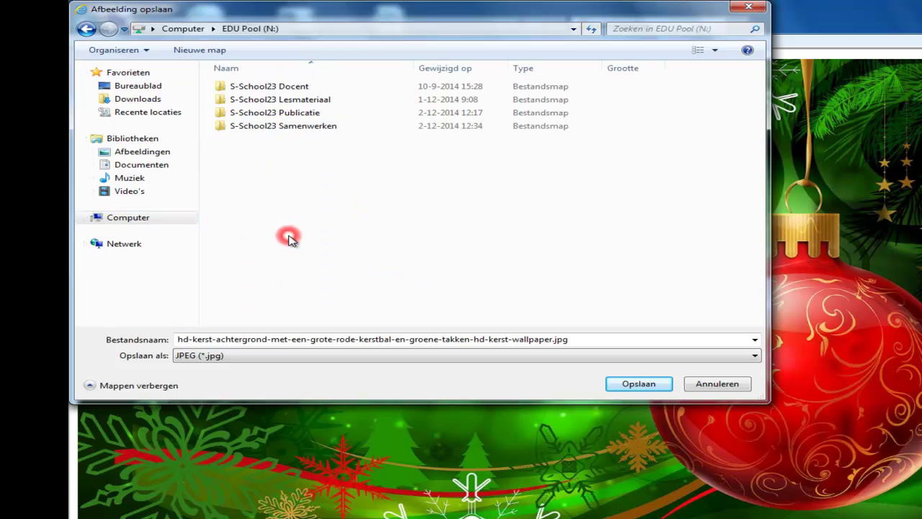
double_click(261, 131)
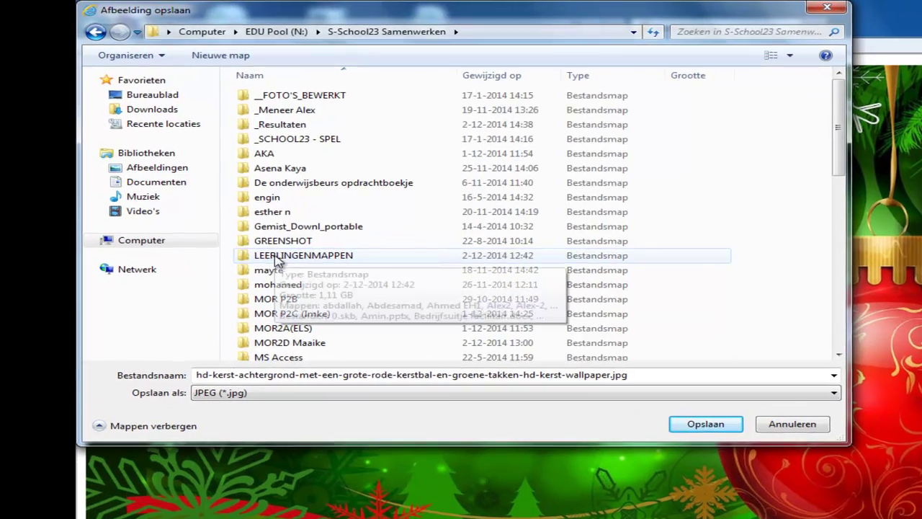
double_click(257, 239)
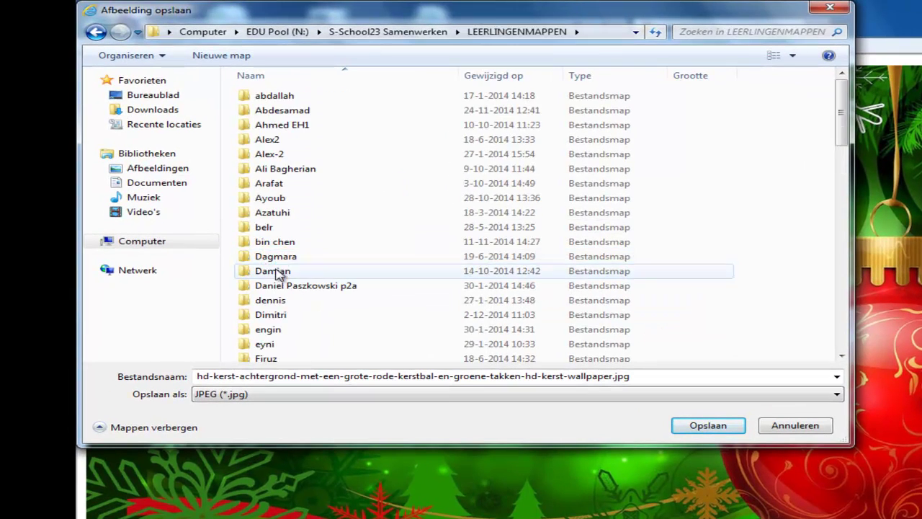
scroll(267, 177, down, 2)
scroll(296, 237, down, 15)
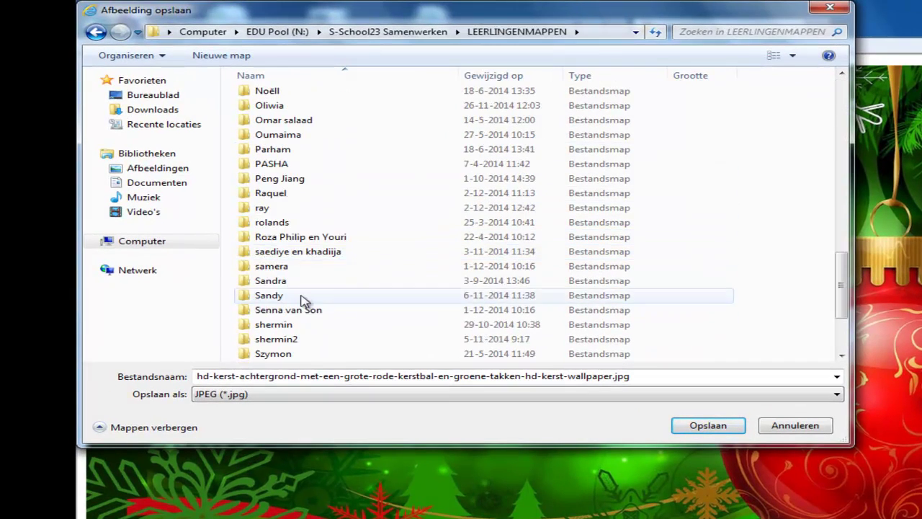
scroll(315, 314, up, 20)
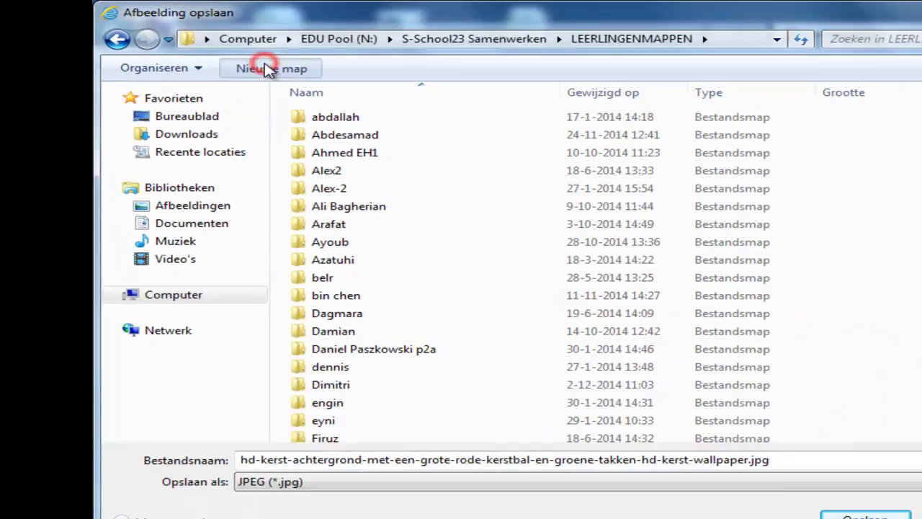
- Create a new folder named after the student, open it and save the wallpaper there
click(436, 108)
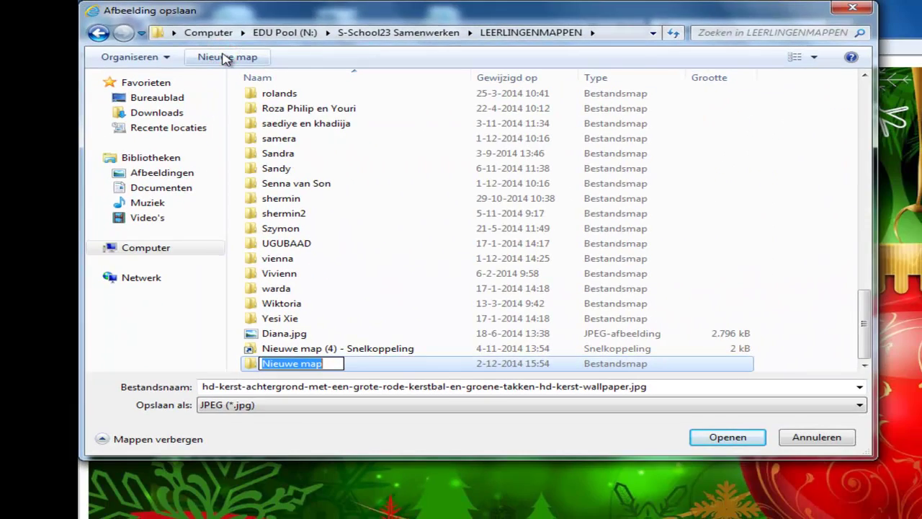
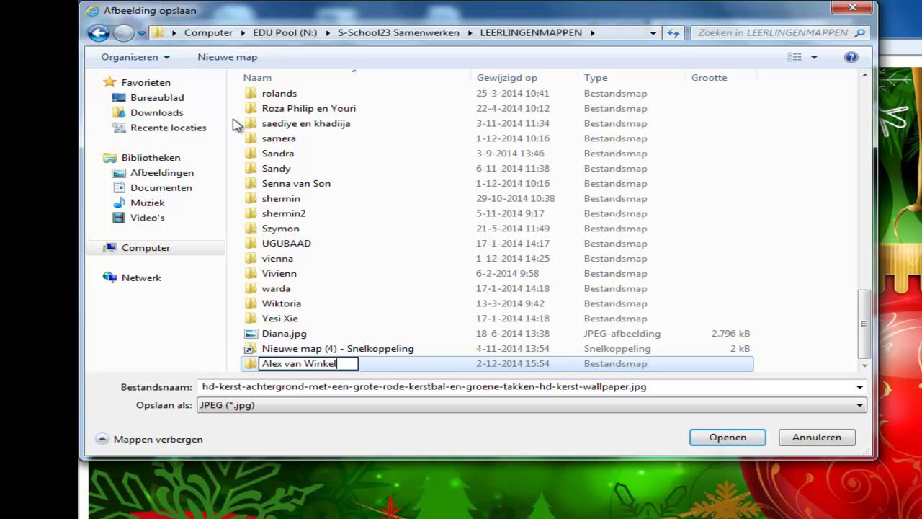
click(726, 437)
click(726, 437)
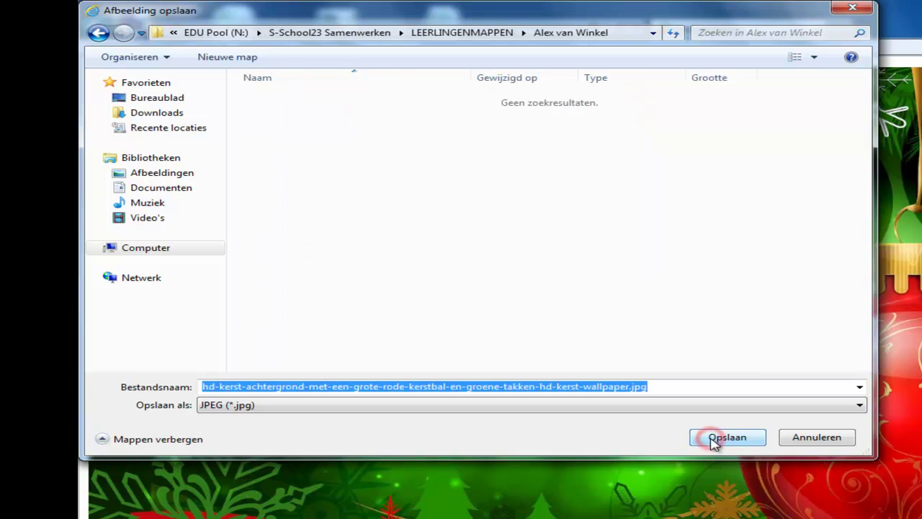
click(715, 438)
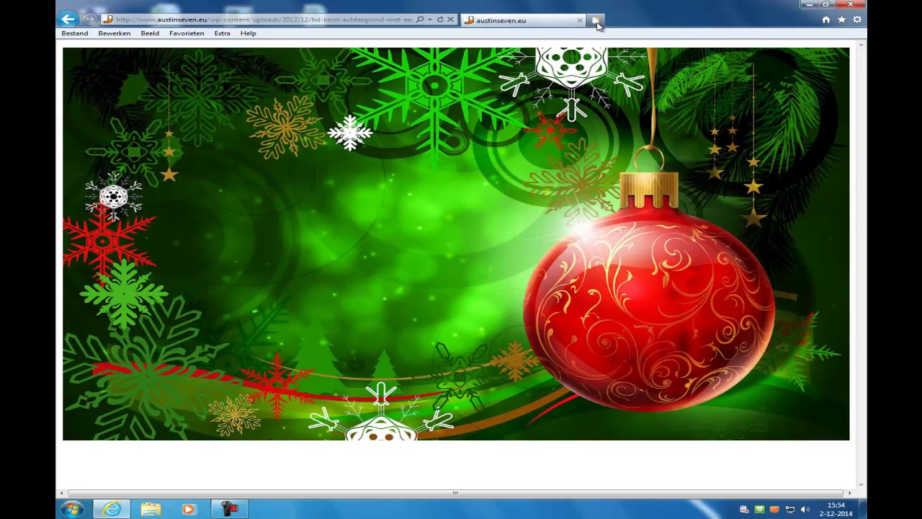
click(595, 21)
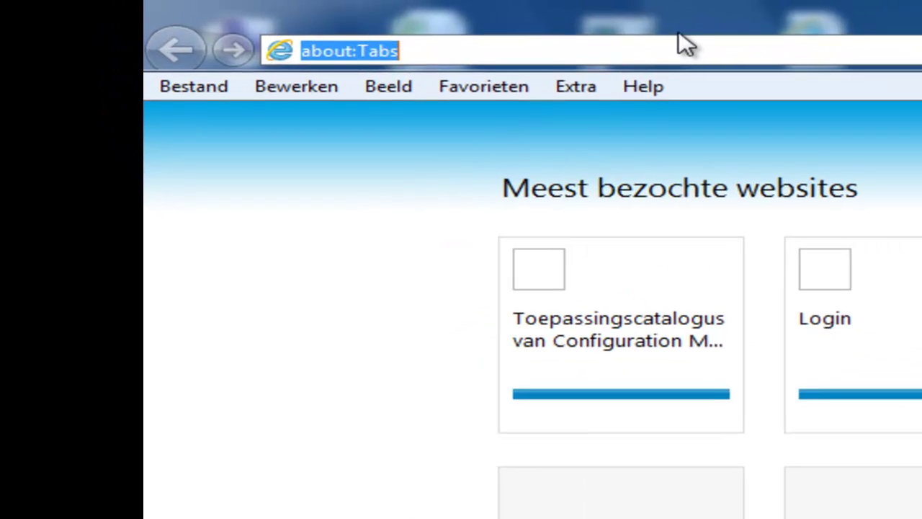
text(www.pi)
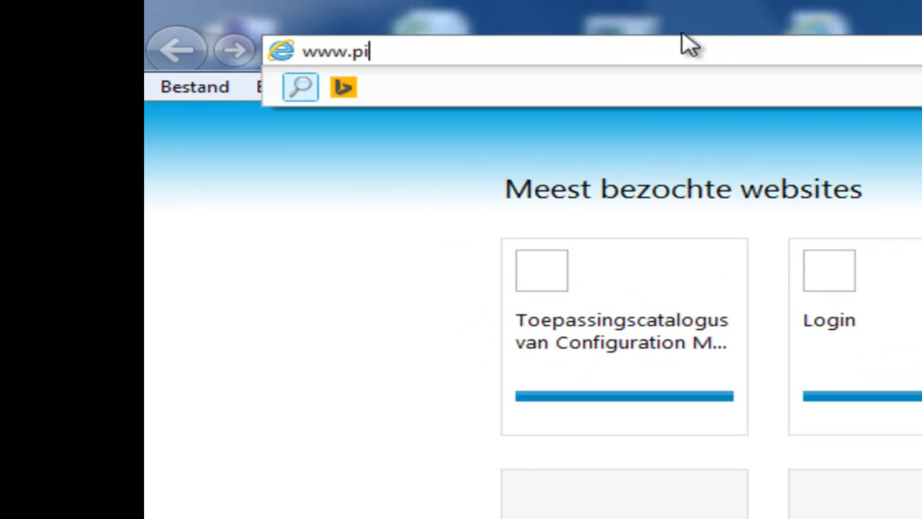
text(xlr.com)
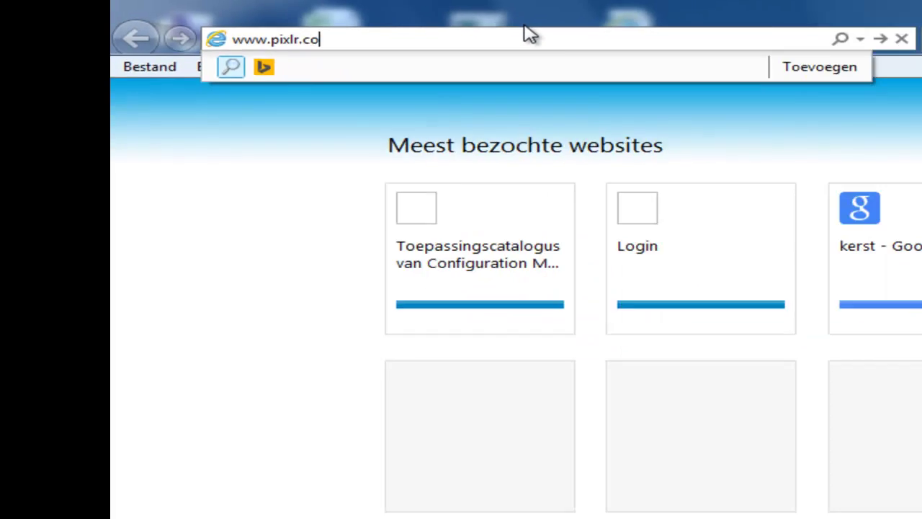
key(Return)
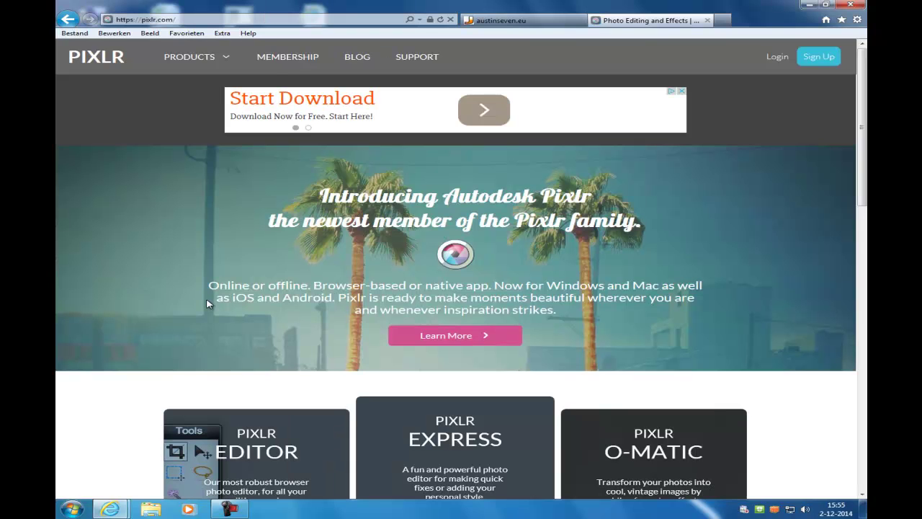
scroll(179, 355, down, 3)
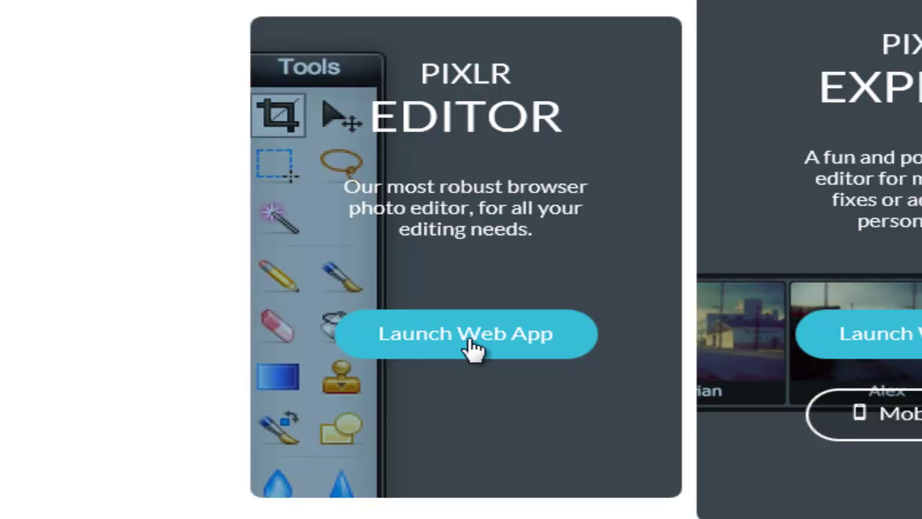
- Launch the Pixlr Editor web app and reload with F5 past the 503 error
click(567, 348)
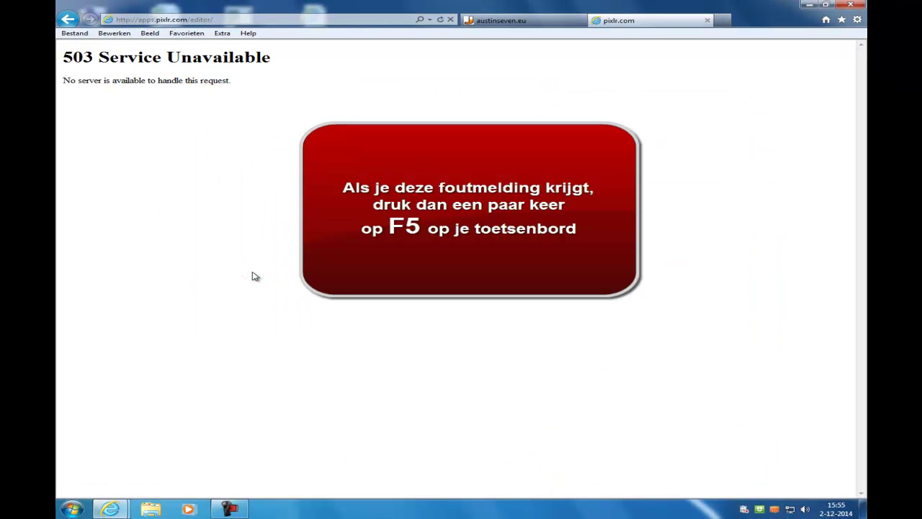
key(F5)
key(F5)
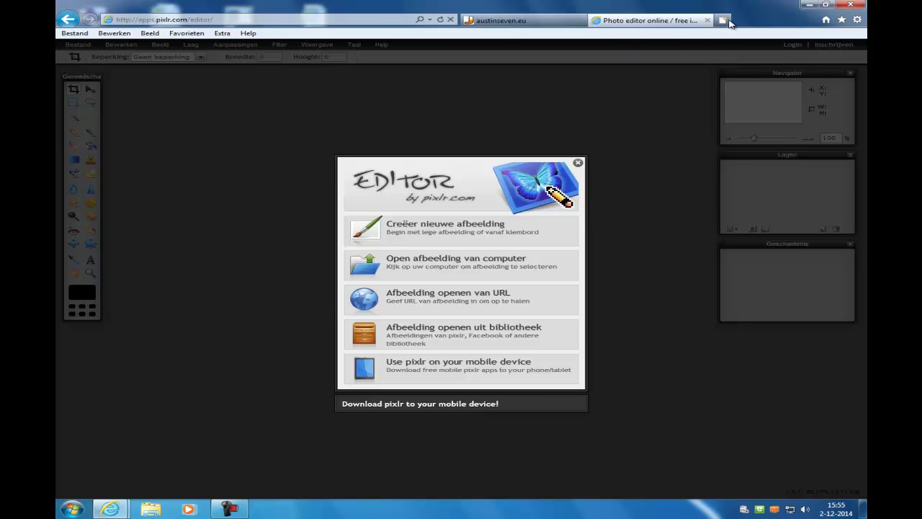
- Open the Christmas wallpaper JPEG from Home (H:) > Mijn documenten > Digitale Vaardigheden in the editor
click(499, 21)
click(631, 21)
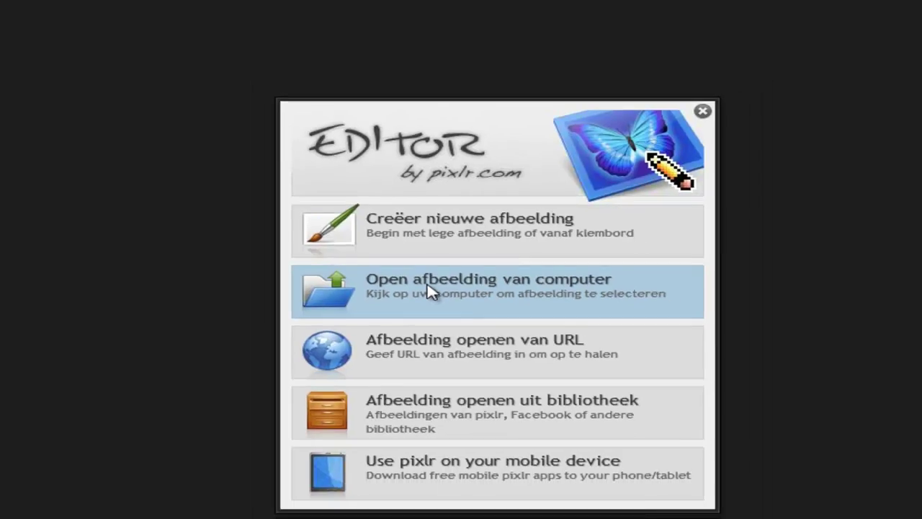
click(430, 301)
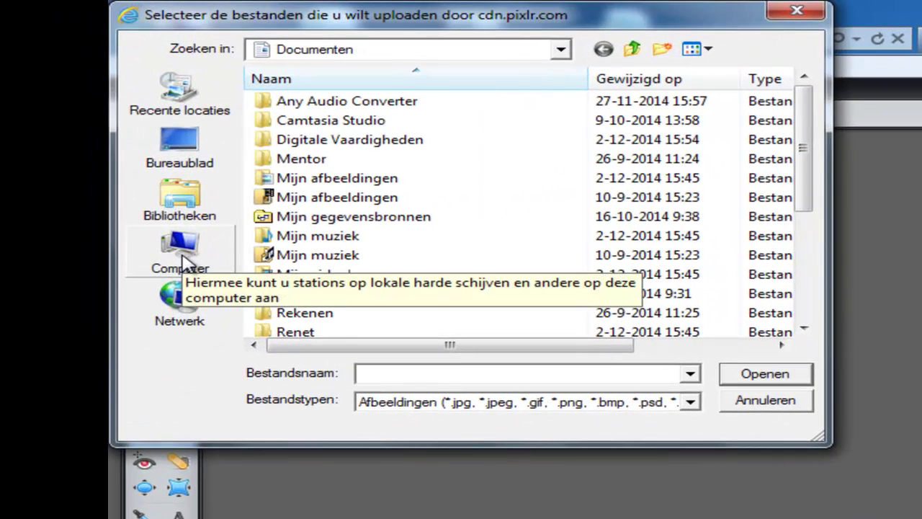
click(184, 261)
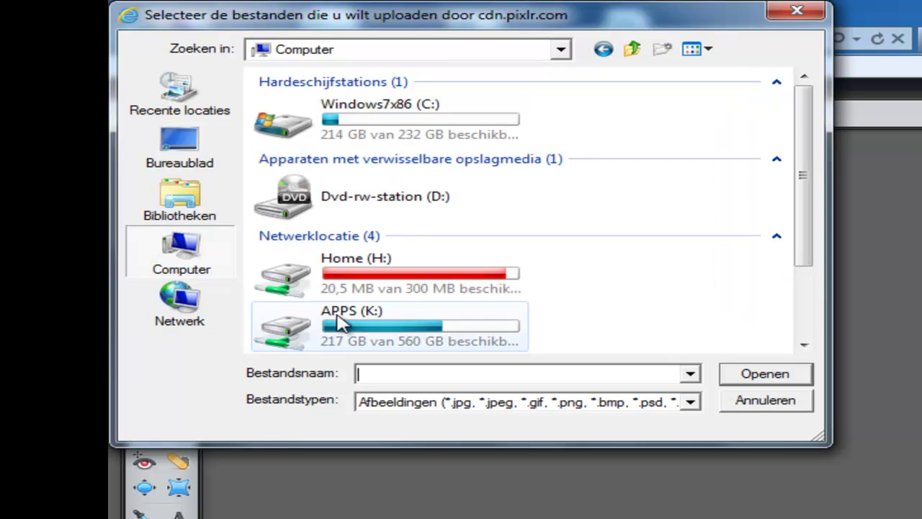
double_click(371, 273)
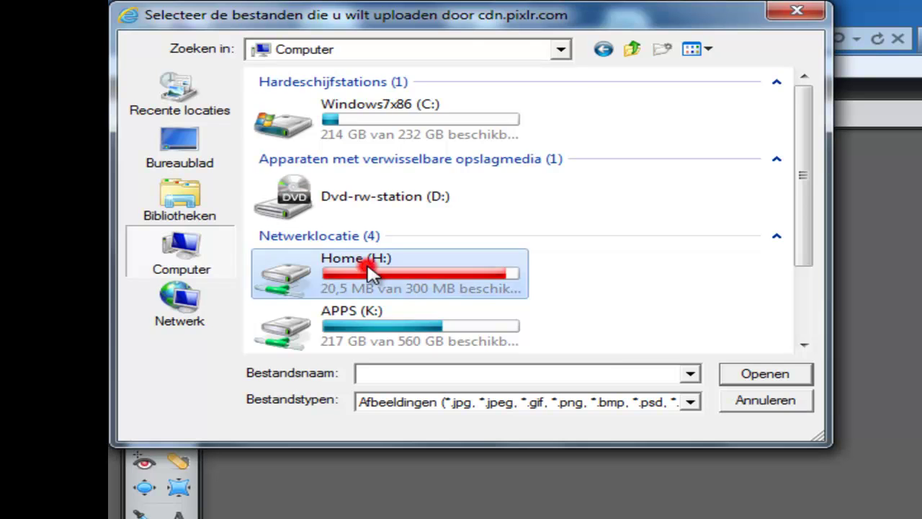
double_click(351, 315)
double_click(322, 144)
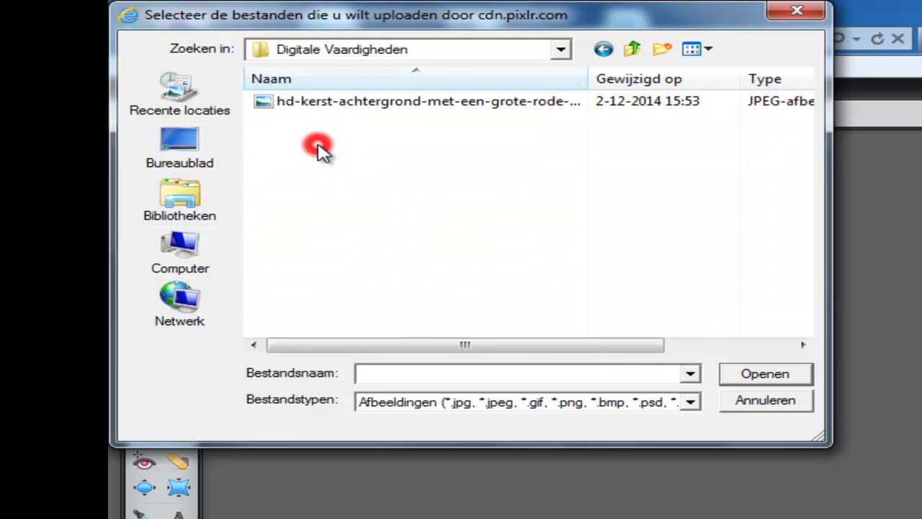
click(437, 103)
double_click(437, 103)
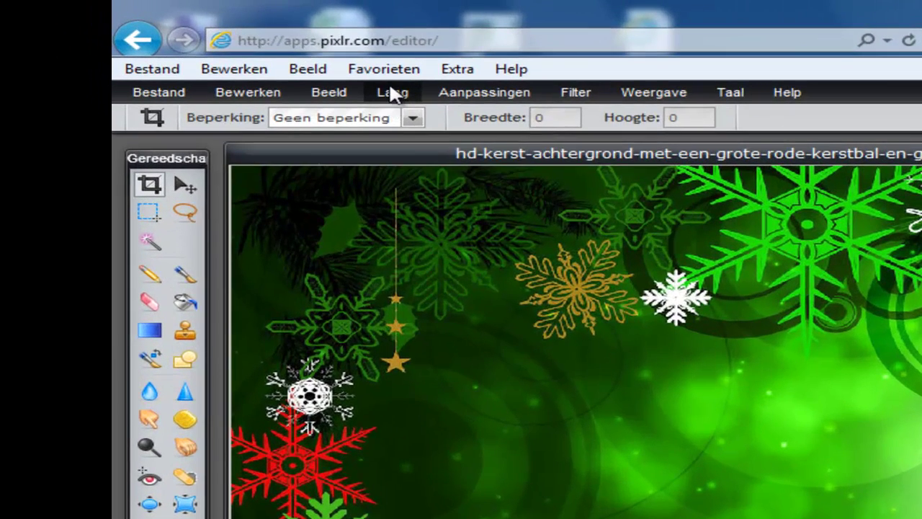
- Duplicate the Achtergrond layer with Laag > Laag dupliceren
click(189, 44)
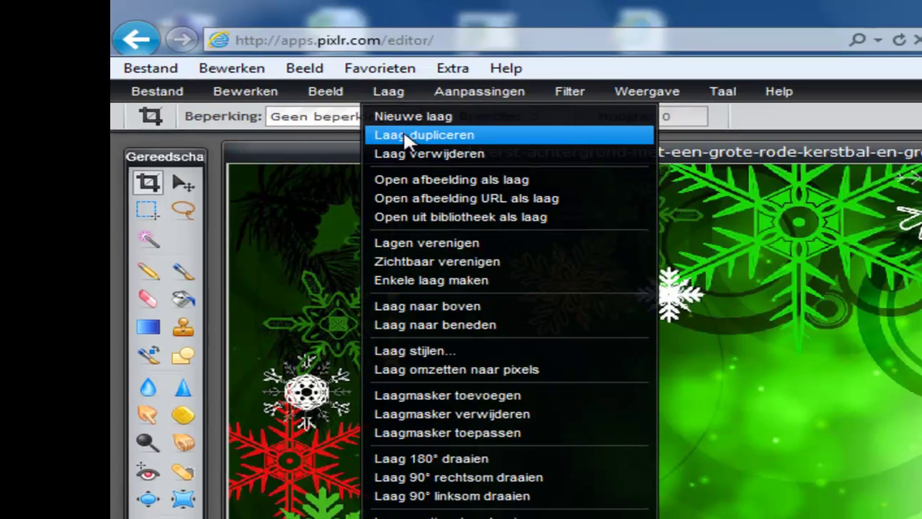
click(409, 137)
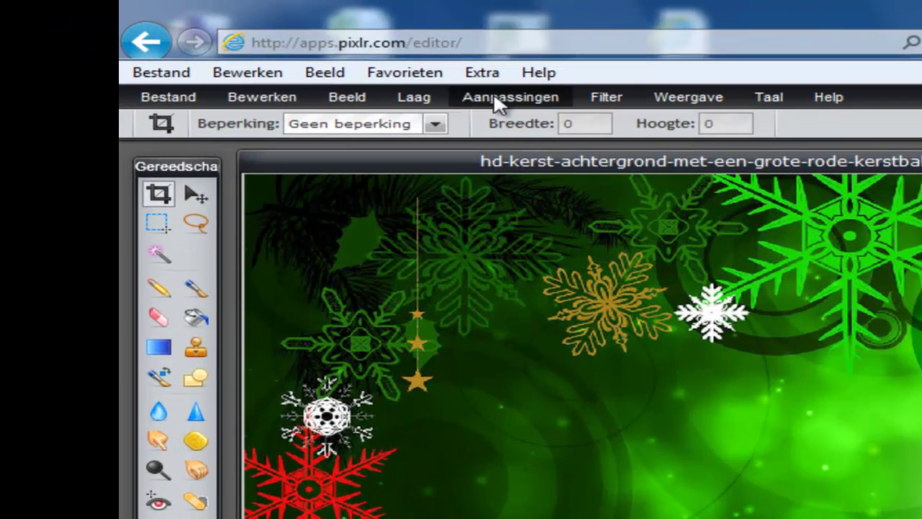
- Desaturate the copied layer to black and white with Aanpassingen > Onverzadigen
click(229, 44)
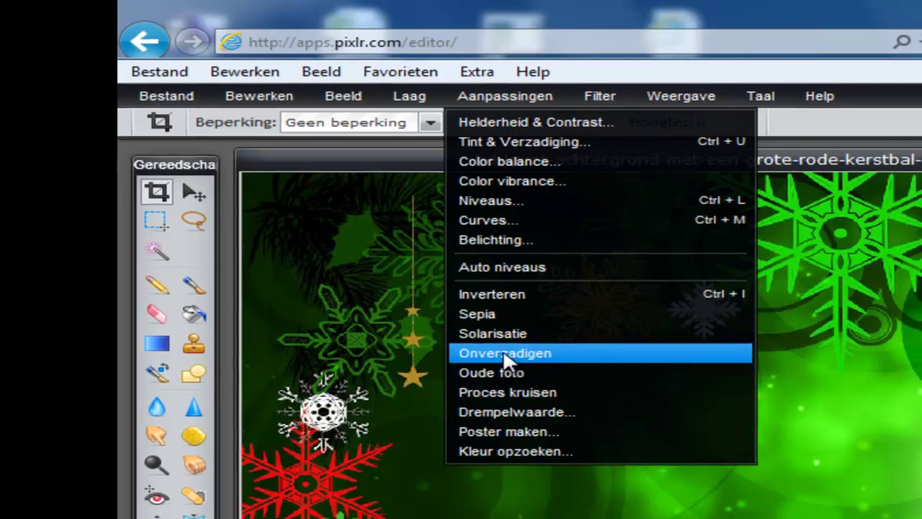
click(529, 358)
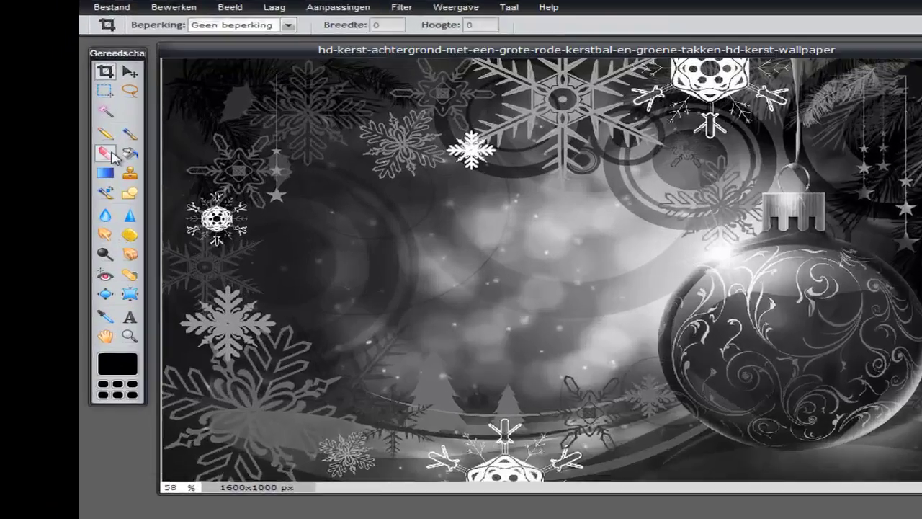
click(73, 144)
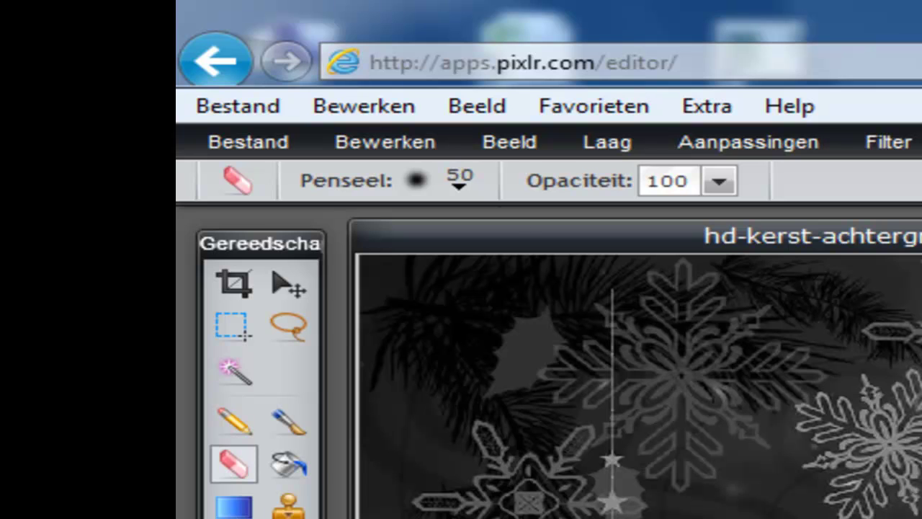
- Choose the hard round 100-pixel brush for the eraser in the Penseel picker
click(458, 184)
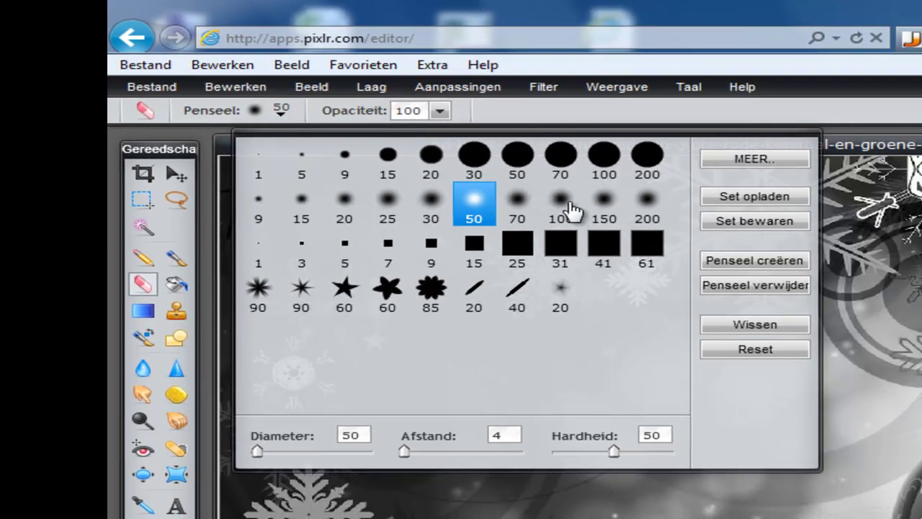
click(559, 154)
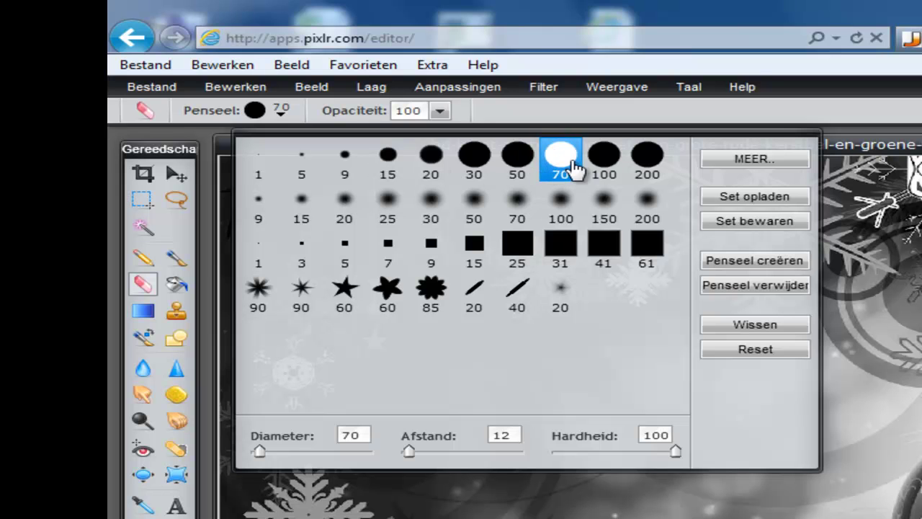
click(603, 163)
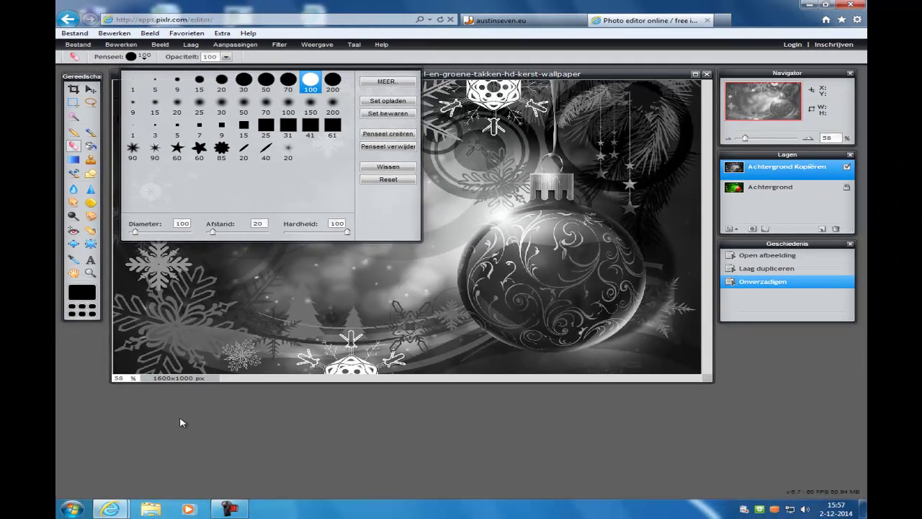
click(180, 419)
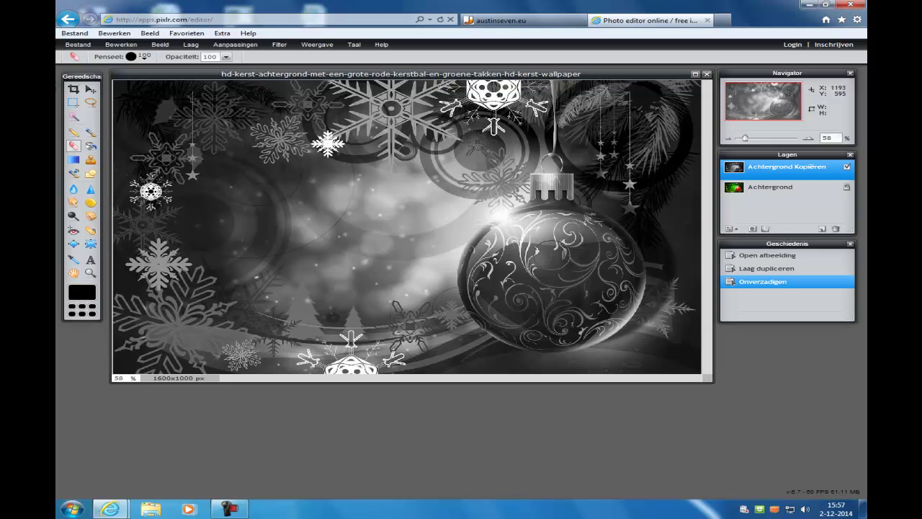
- Erase the grey copy over the bauble's centre, lower part and right side, undoing a stray stroke
mouse_move(551, 255)
mouse_down()
mouse_move(519, 265)
mouse_move(547, 285)
mouse_move(570, 240)
mouse_move(534, 229)
mouse_move(504, 248)
mouse_move(504, 299)
mouse_up()
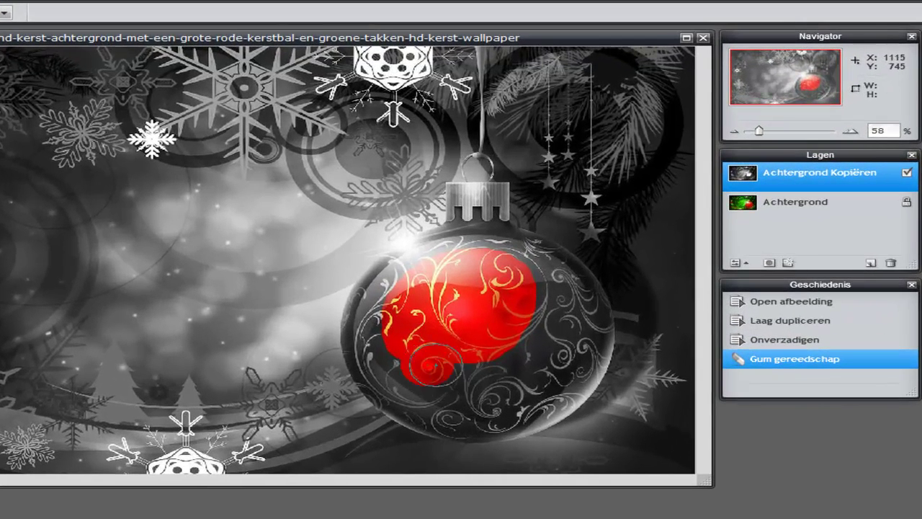
mouse_move(456, 389)
mouse_down()
mouse_move(504, 386)
mouse_move(569, 339)
mouse_move(533, 285)
mouse_up()
drag(435, 229, 163, 230)
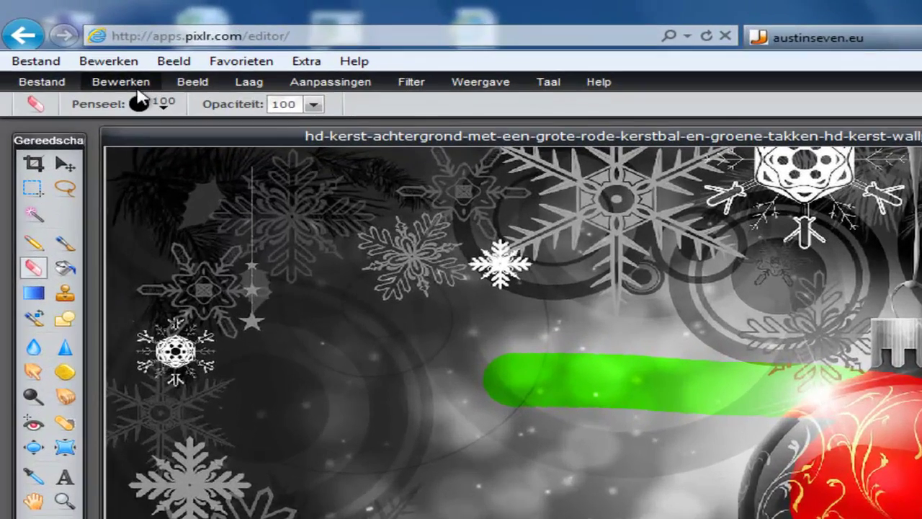
click(86, 60)
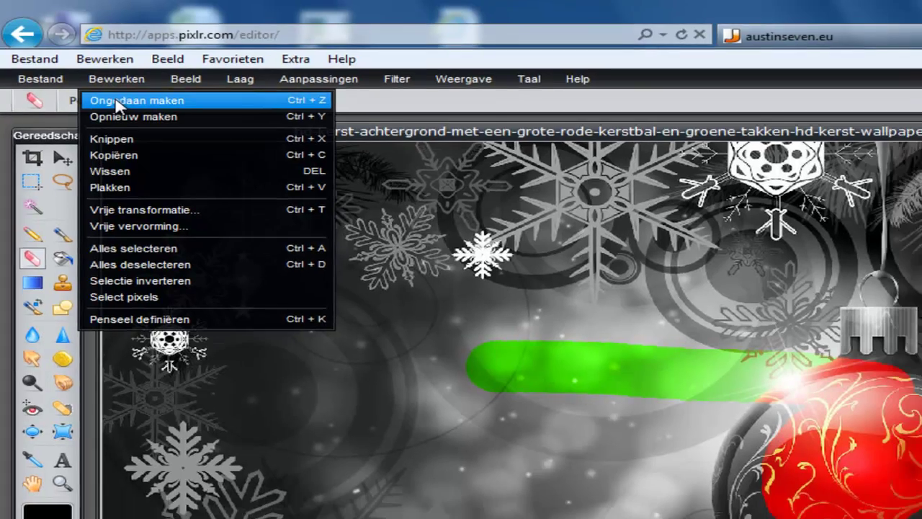
click(124, 108)
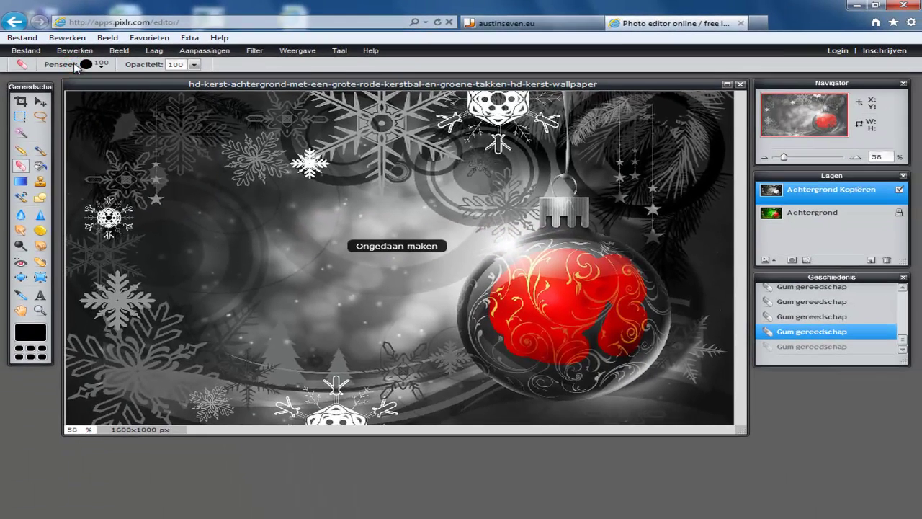
- Bring the bauble's edges back into red with more eraser strokes, undoing one that exposed green
mouse_move(677, 329)
mouse_down()
mouse_move(602, 320)
mouse_move(556, 333)
mouse_move(601, 346)
mouse_move(551, 320)
mouse_move(487, 325)
mouse_up()
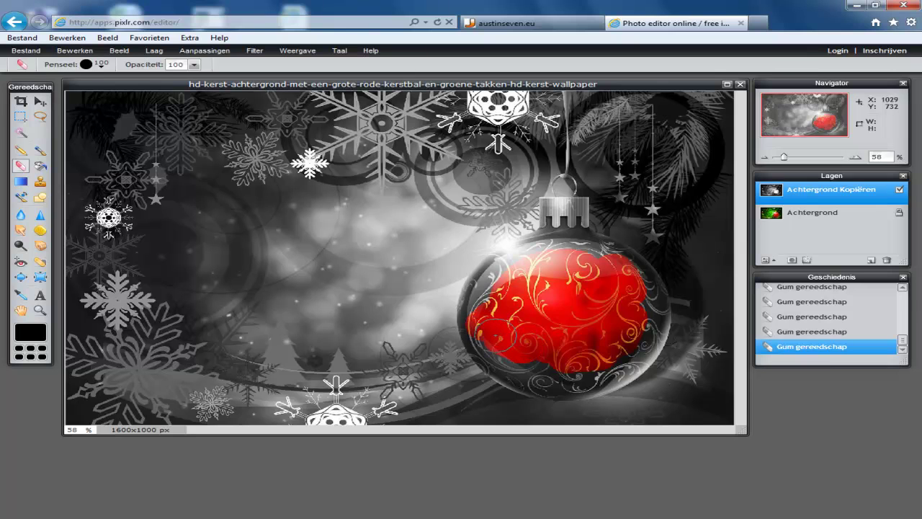
mouse_move(501, 346)
mouse_down()
mouse_move(546, 367)
mouse_move(598, 360)
mouse_move(623, 325)
mouse_move(624, 301)
mouse_move(573, 252)
mouse_move(545, 254)
mouse_move(504, 283)
mouse_move(409, 293)
mouse_up()
click(75, 51)
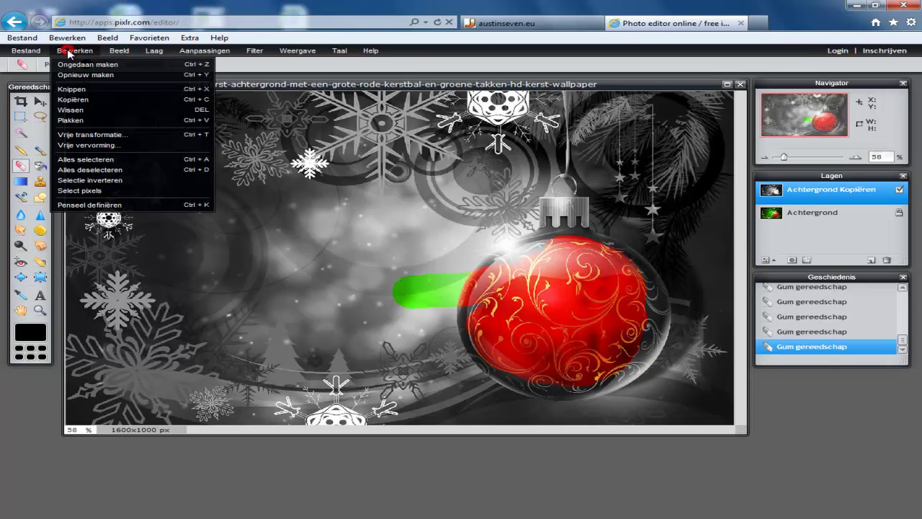
click(85, 65)
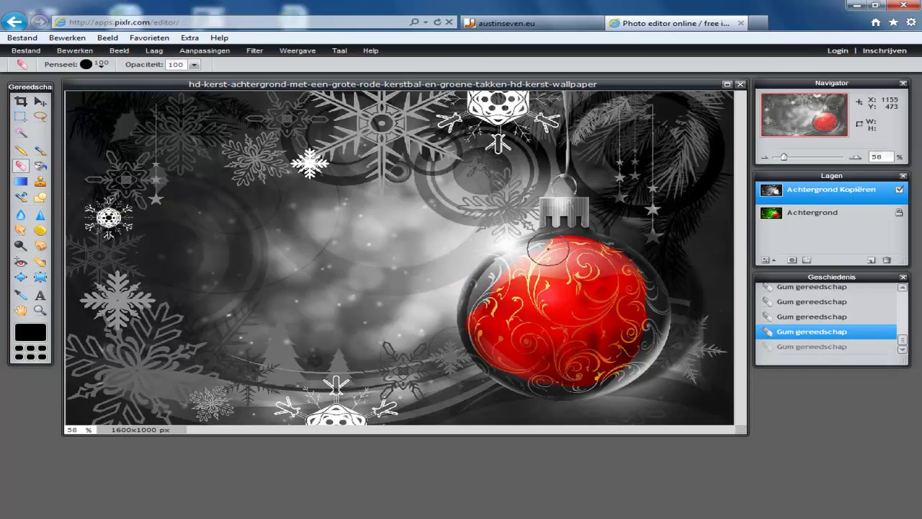
mouse_move(533, 256)
mouse_down()
mouse_move(494, 275)
mouse_move(487, 326)
mouse_up()
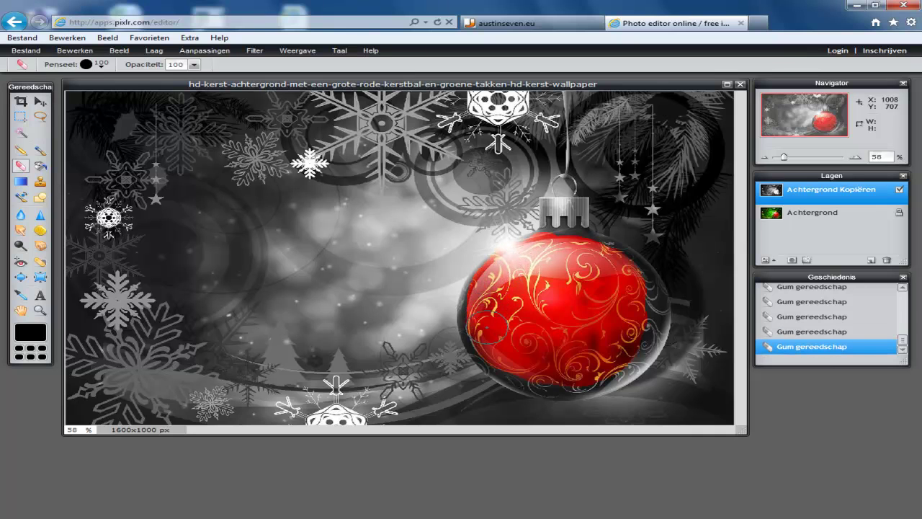
mouse_move(505, 355)
mouse_down()
mouse_move(567, 381)
mouse_move(606, 364)
mouse_move(624, 337)
mouse_move(617, 281)
mouse_move(628, 279)
mouse_move(648, 297)
mouse_move(605, 364)
mouse_up()
mouse_move(562, 290)
mouse_down()
mouse_move(554, 261)
mouse_move(606, 266)
mouse_up()
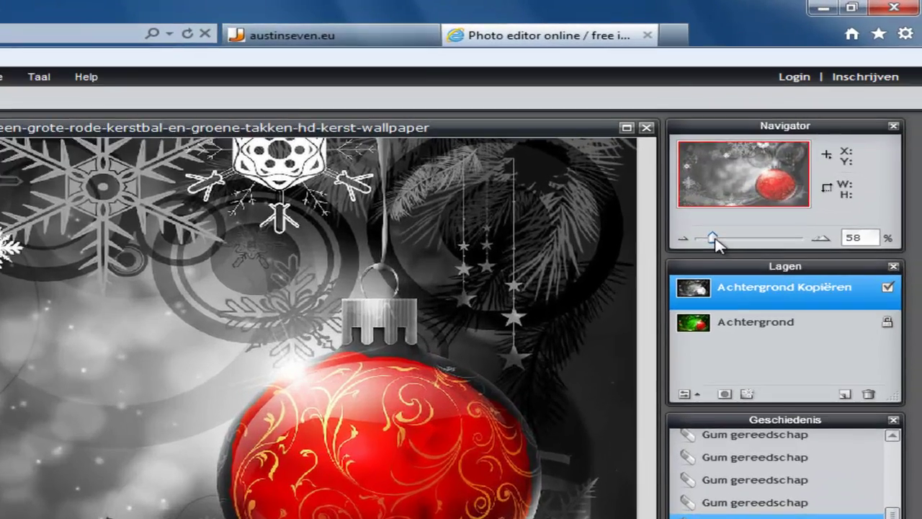
- Zoom in to 150% and erase over the bauble's top to reveal red and gold ornaments
drag(784, 156, 796, 157)
drag(729, 247, 734, 238)
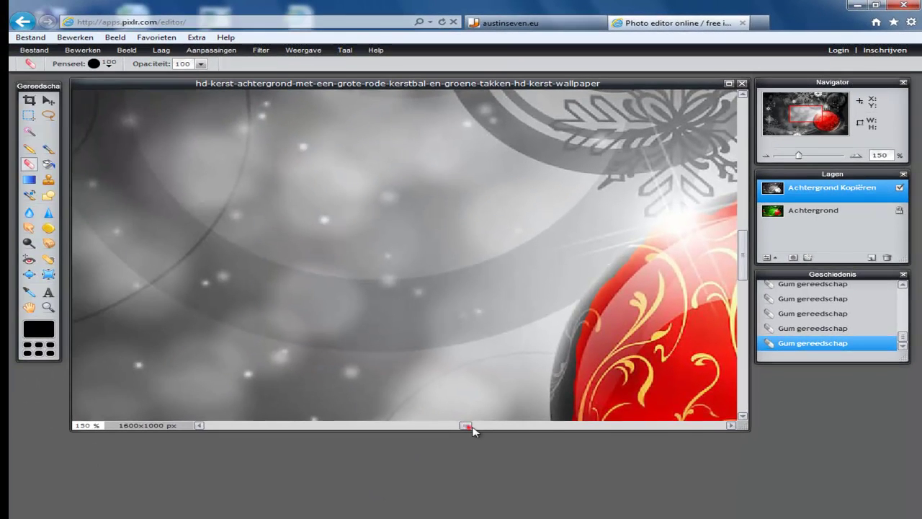
drag(466, 426, 639, 426)
drag(477, 216, 543, 239)
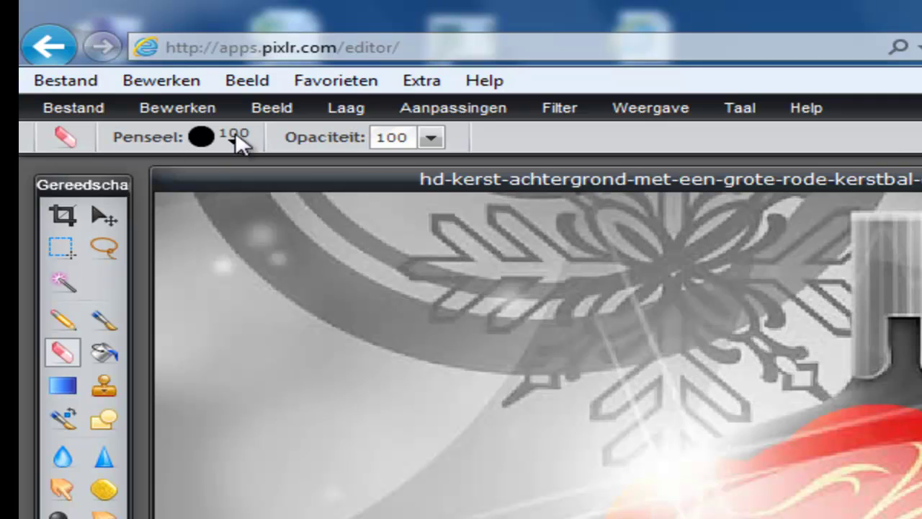
- Switch the eraser to the 30-pixel brush from the Penseel presets
click(237, 137)
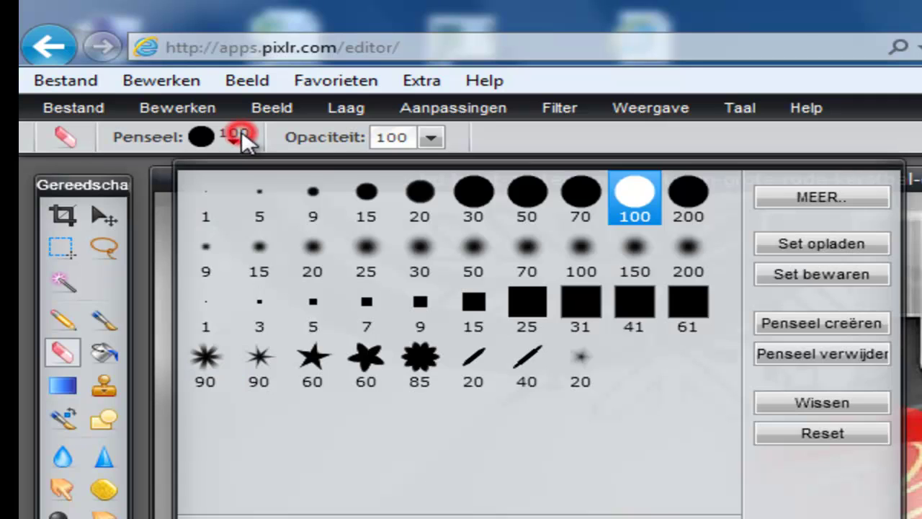
click(467, 205)
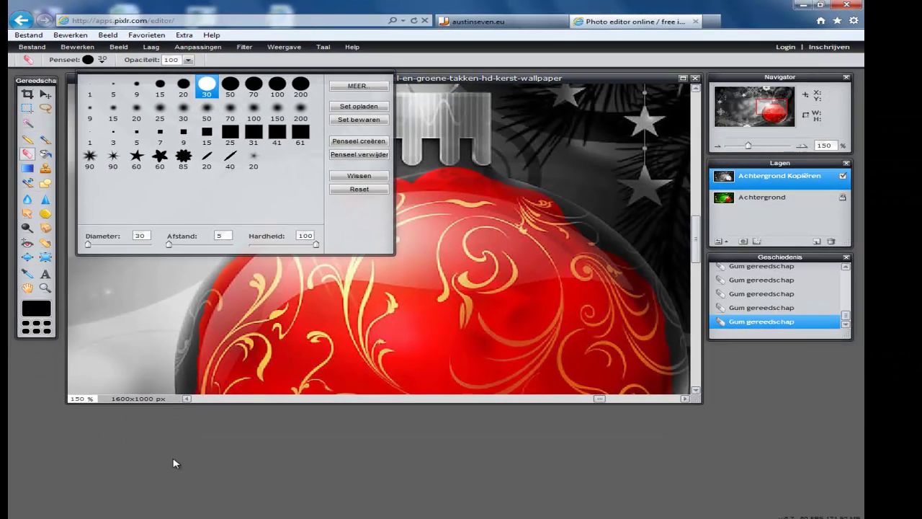
click(173, 458)
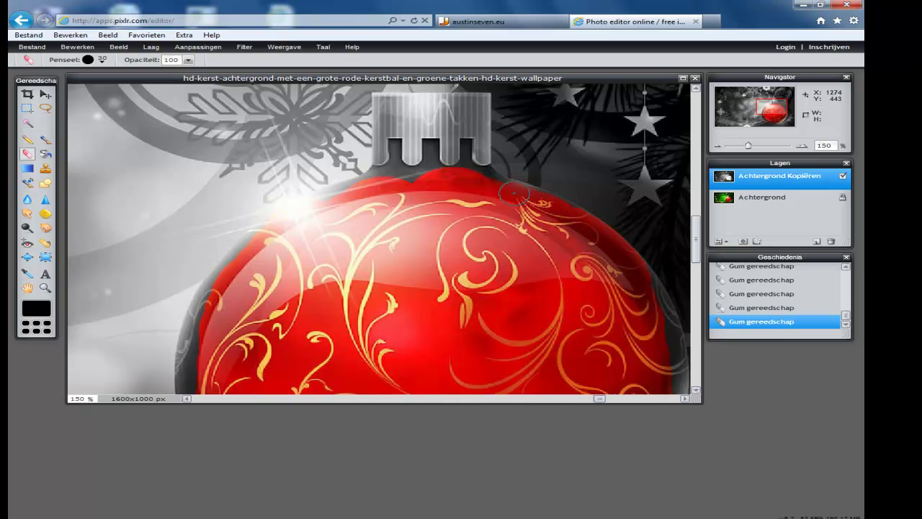
- Erase over the gold cap and the ball's right edge to bring back their colour
mouse_move(487, 185)
mouse_down()
mouse_move(461, 150)
mouse_move(460, 117)
mouse_move(434, 123)
mouse_move(446, 148)
mouse_move(434, 166)
mouse_move(410, 185)
mouse_move(395, 183)
mouse_move(394, 135)
mouse_move(425, 162)
mouse_move(402, 114)
mouse_move(443, 115)
mouse_up()
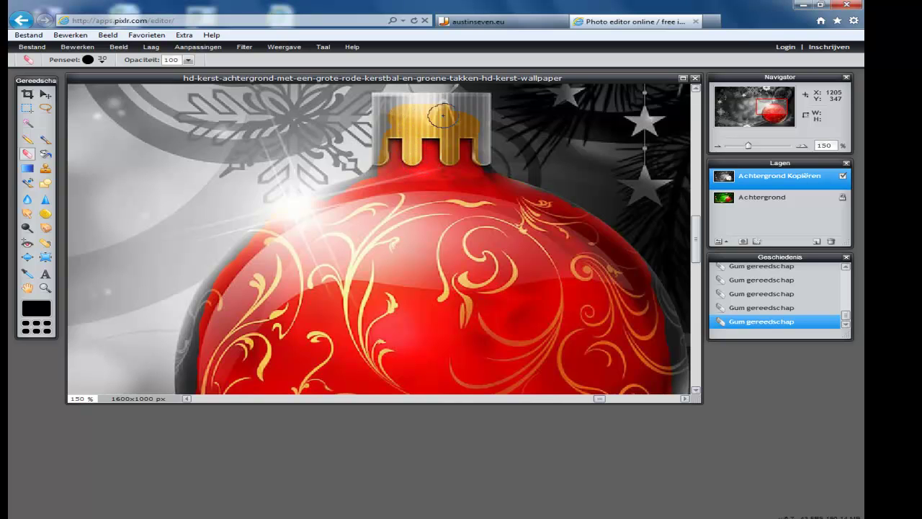
scroll(557, 209, down, 3)
scroll(557, 209, right, 3)
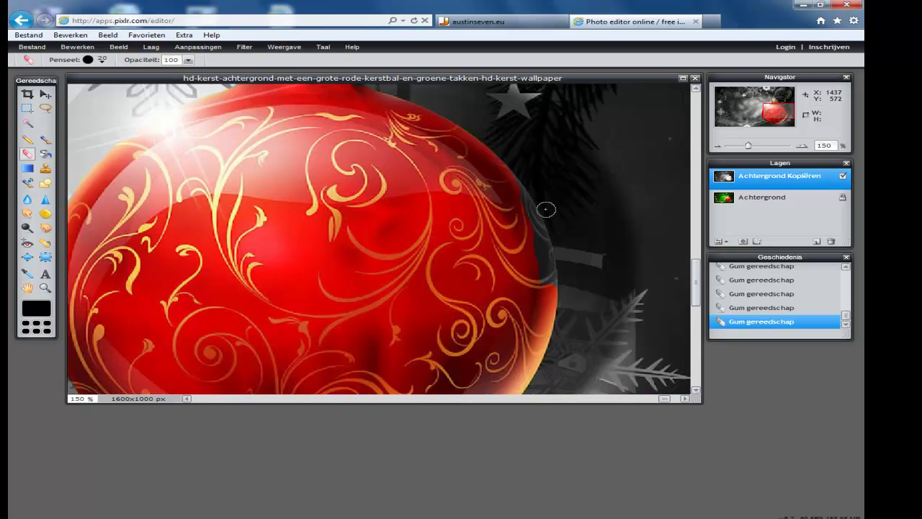
click(536, 253)
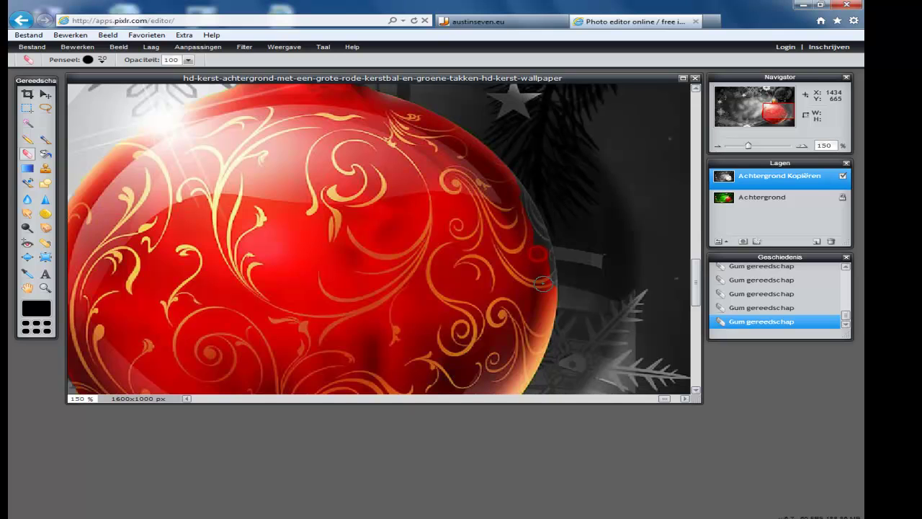
- Shrink the eraser to 20 pixels and undo two strokes that spilled past the ball's right edge
click(101, 59)
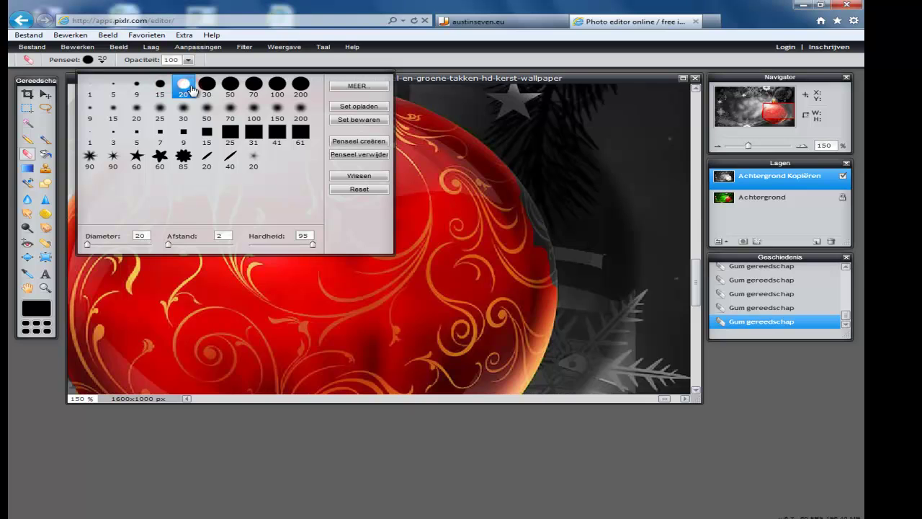
click(247, 459)
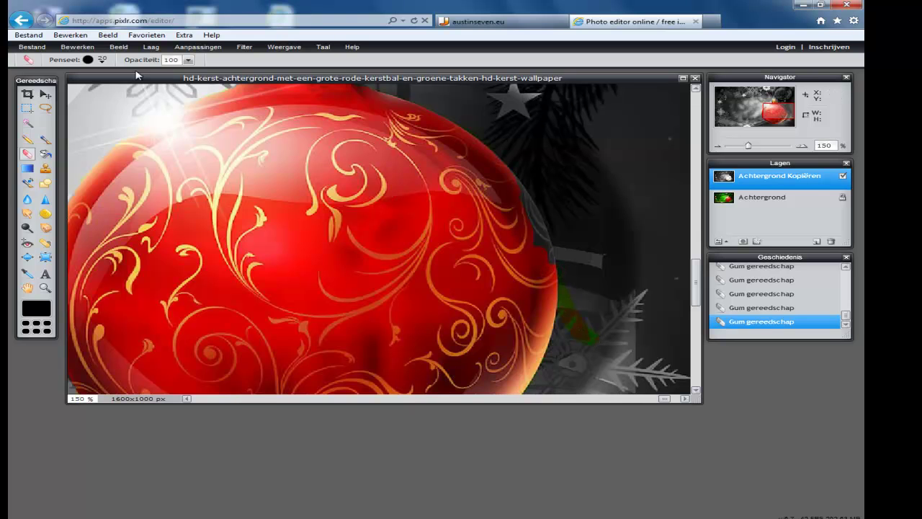
click(77, 47)
click(87, 60)
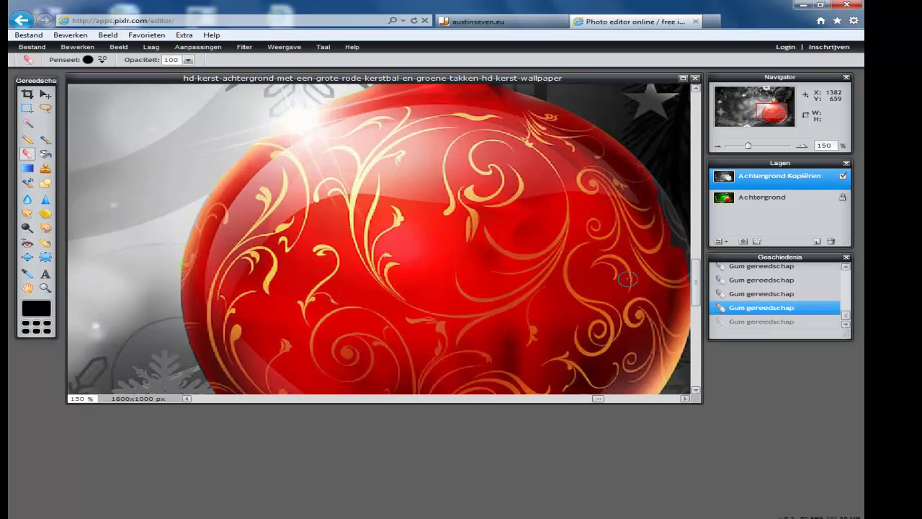
scroll(628, 279, up, 3)
drag(579, 401, 658, 400)
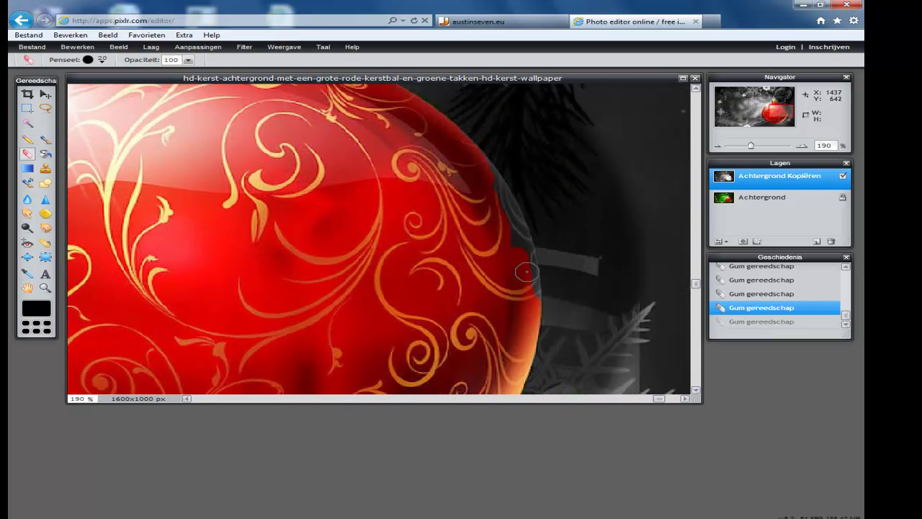
- Erase along the ball's right edge, then switch to the square 25 brush
mouse_move(526, 300)
mouse_down()
mouse_move(511, 234)
mouse_move(535, 270)
mouse_move(506, 214)
mouse_move(520, 235)
mouse_up()
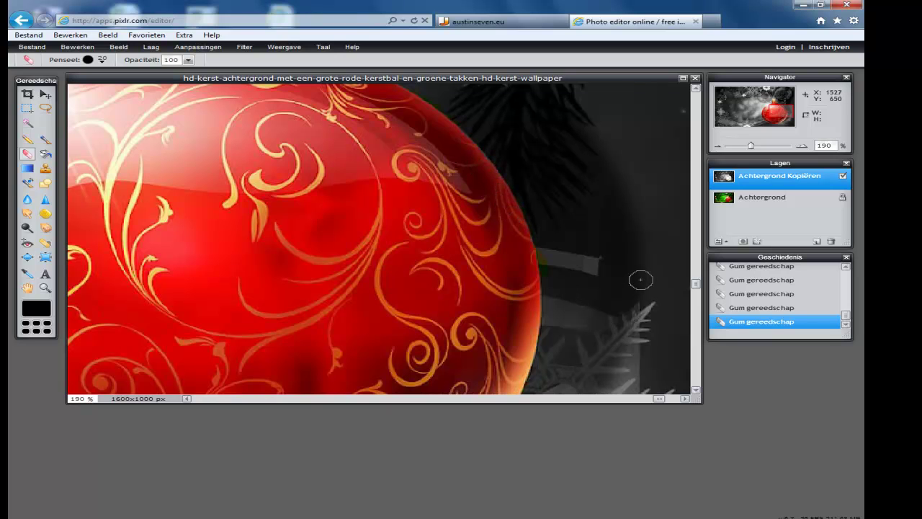
drag(696, 284, 708, 193)
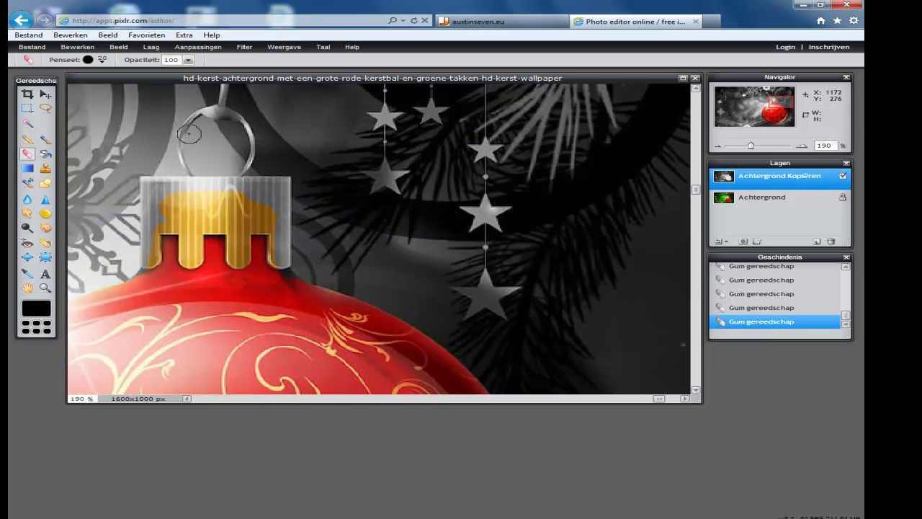
click(88, 61)
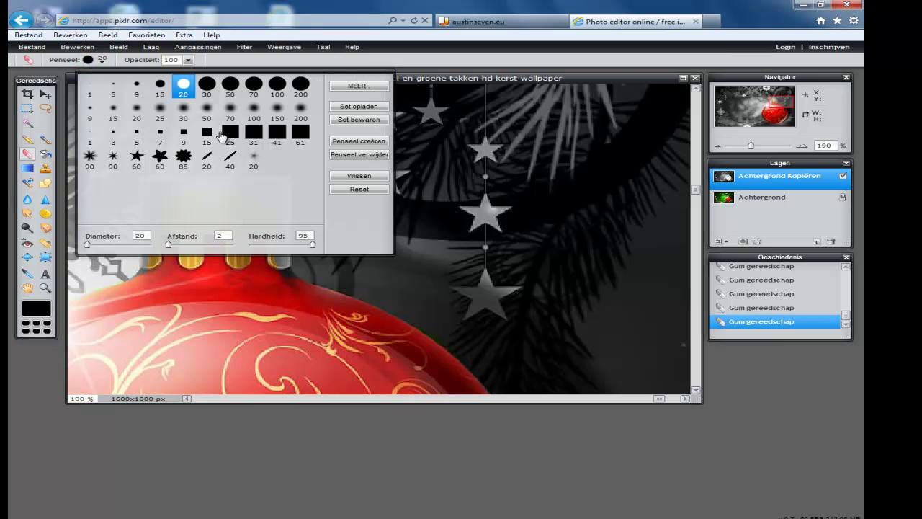
click(229, 133)
click(251, 469)
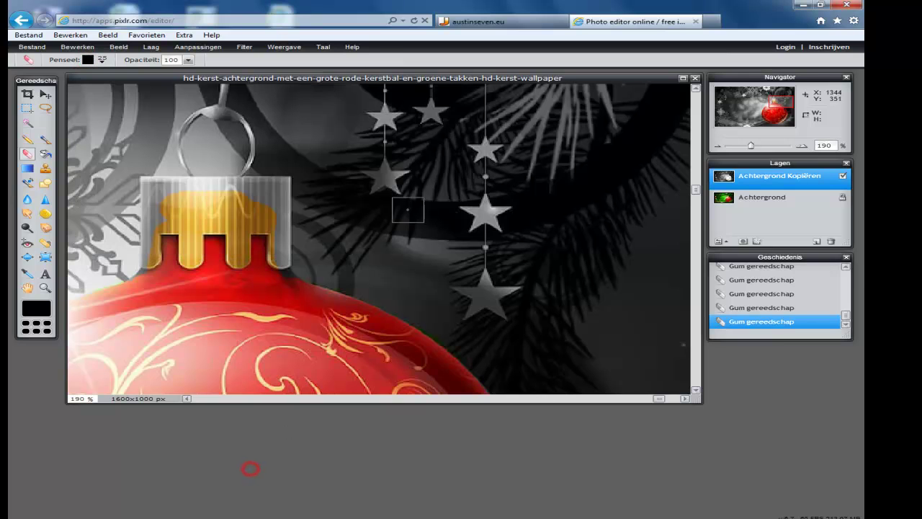
- Reveal gold down the cap's sides, then undo the strokes that spilled green
drag(273, 189, 275, 263)
mouse_move(156, 188)
mouse_down()
mouse_move(156, 265)
mouse_move(186, 237)
mouse_move(148, 264)
mouse_up()
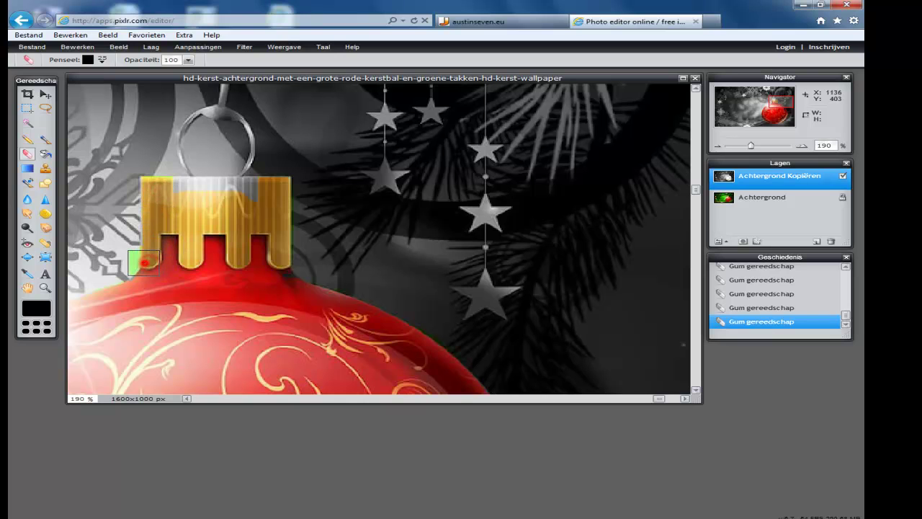
click(75, 48)
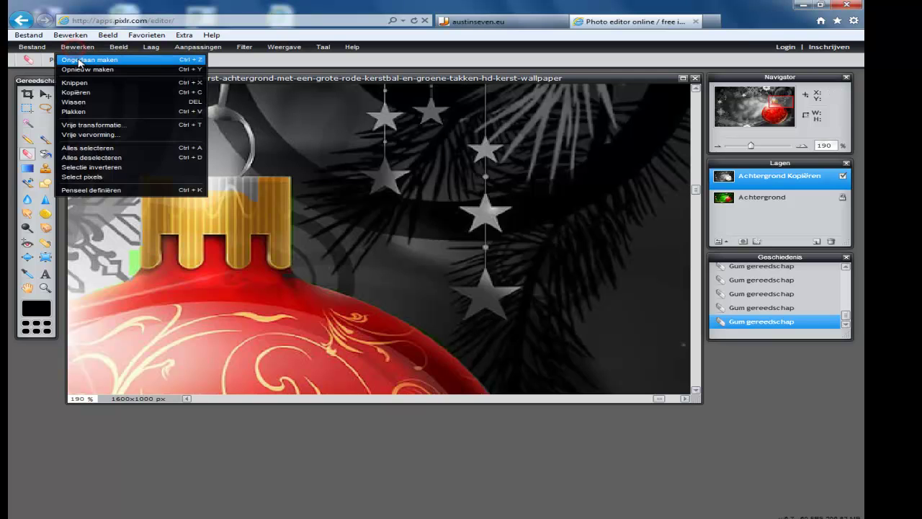
click(76, 60)
click(66, 48)
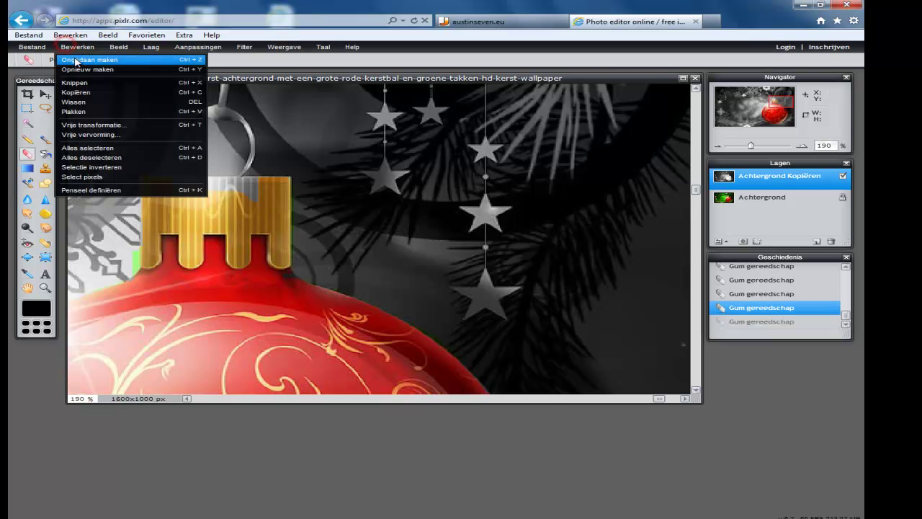
click(76, 60)
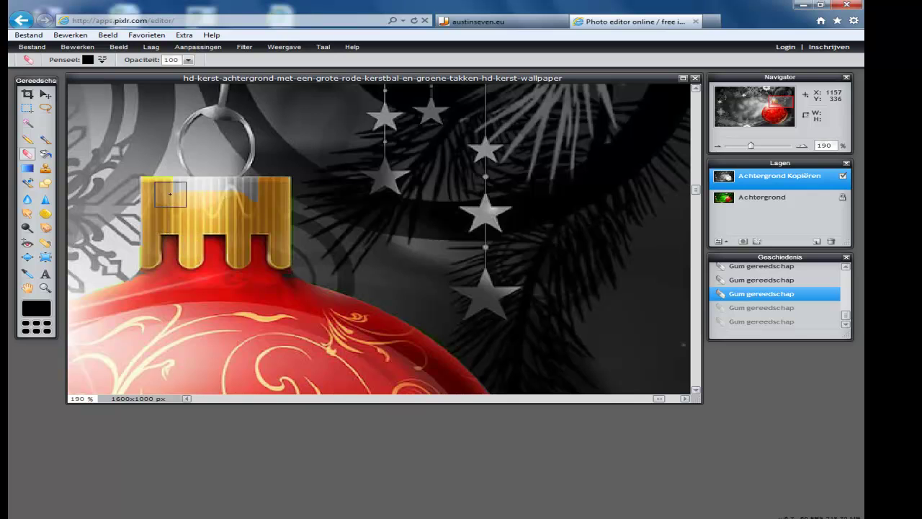
- Re-erase across the top of the cap and zoom out to show the whole image
drag(161, 188, 263, 189)
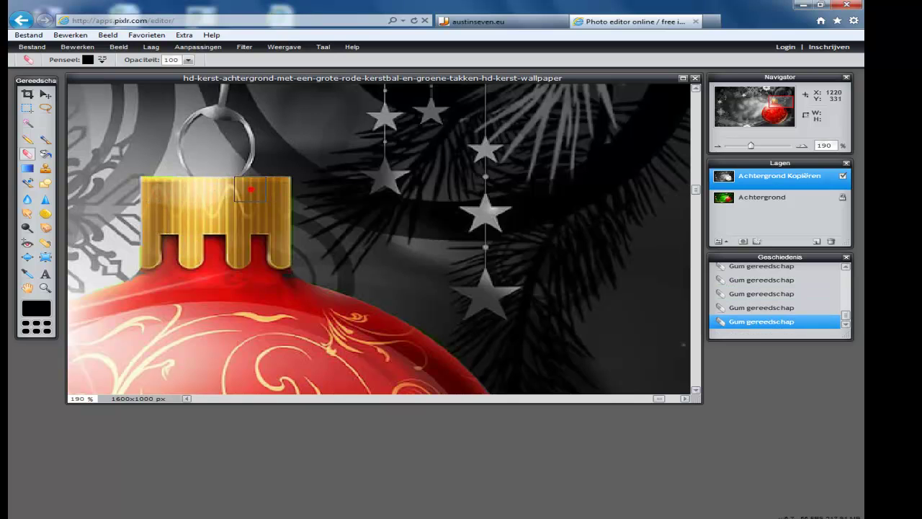
drag(207, 190, 249, 189)
scroll(456, 212, up, 2)
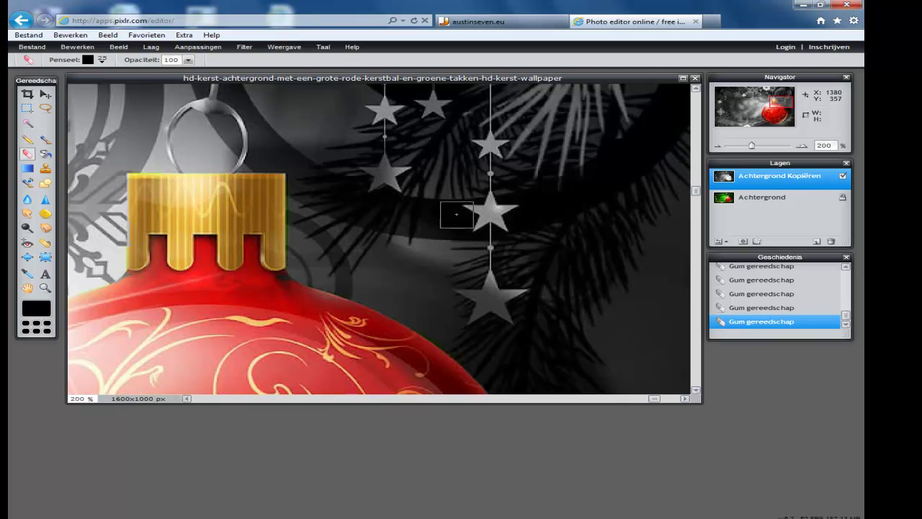
drag(757, 148, 736, 149)
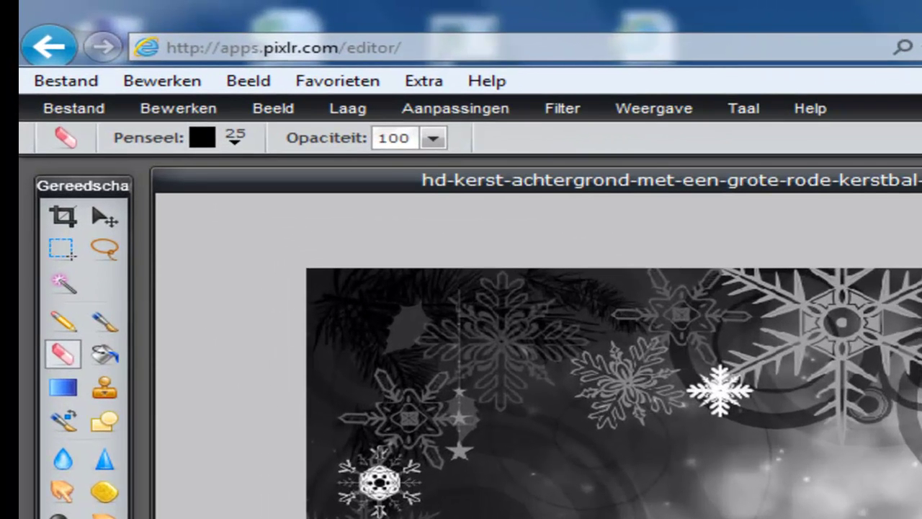
- Save the wallpaper as a quality-80 JPEG in Digitale Vaardigheden, named after the student
click(70, 101)
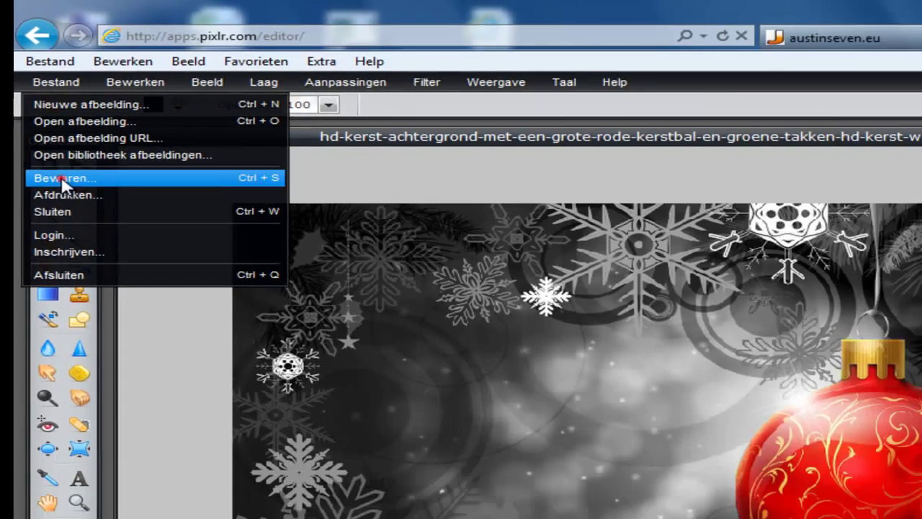
click(67, 236)
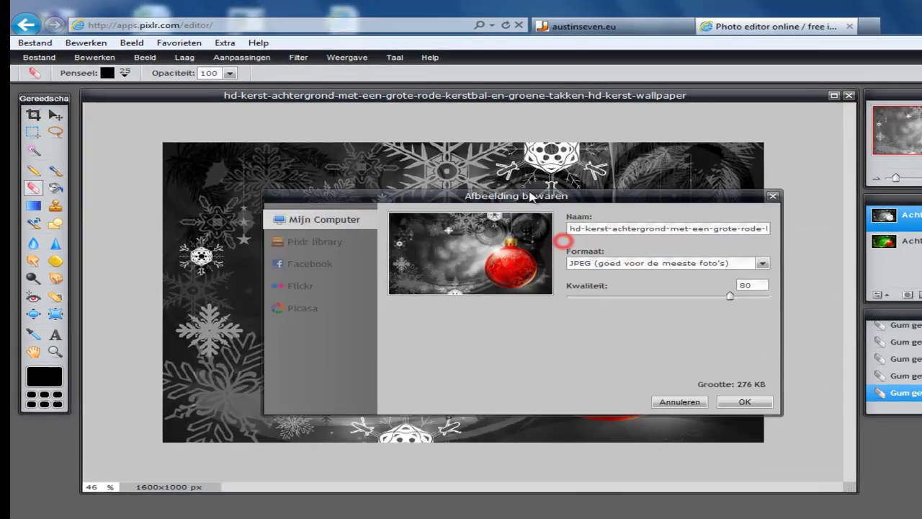
drag(549, 236, 448, 159)
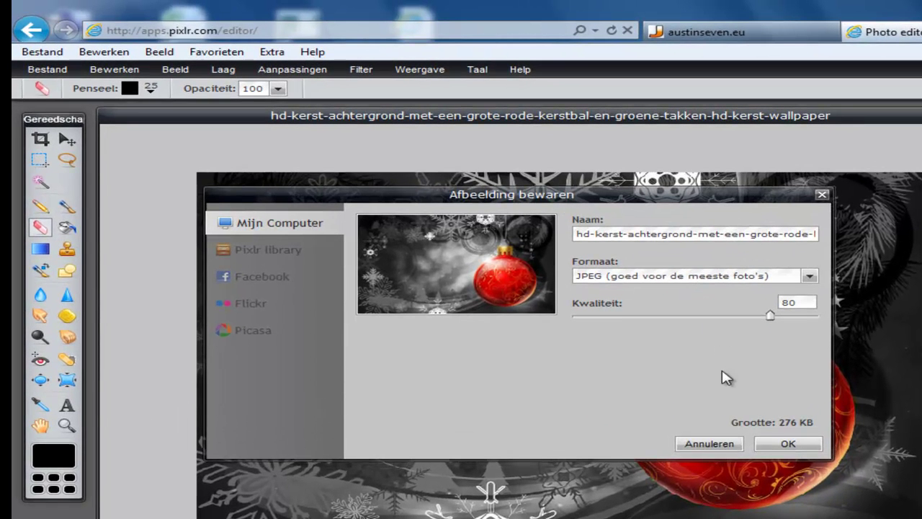
click(789, 443)
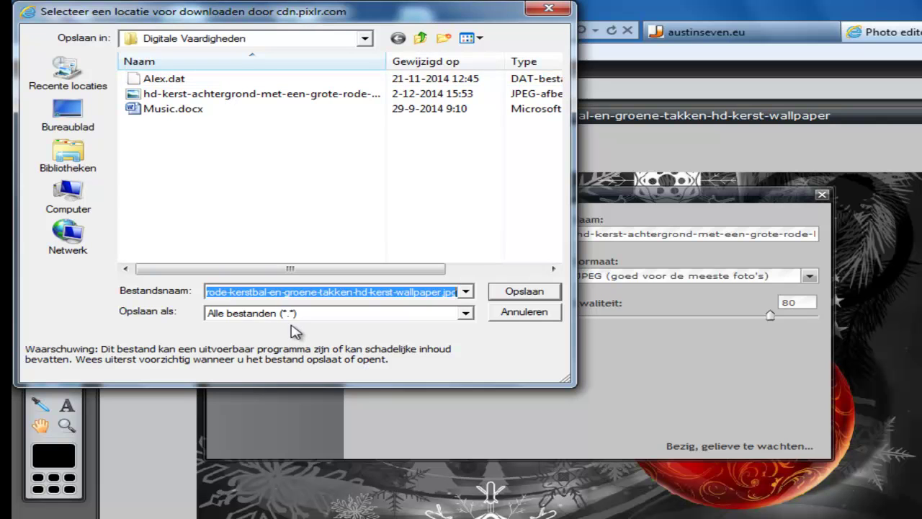
text(Alex)
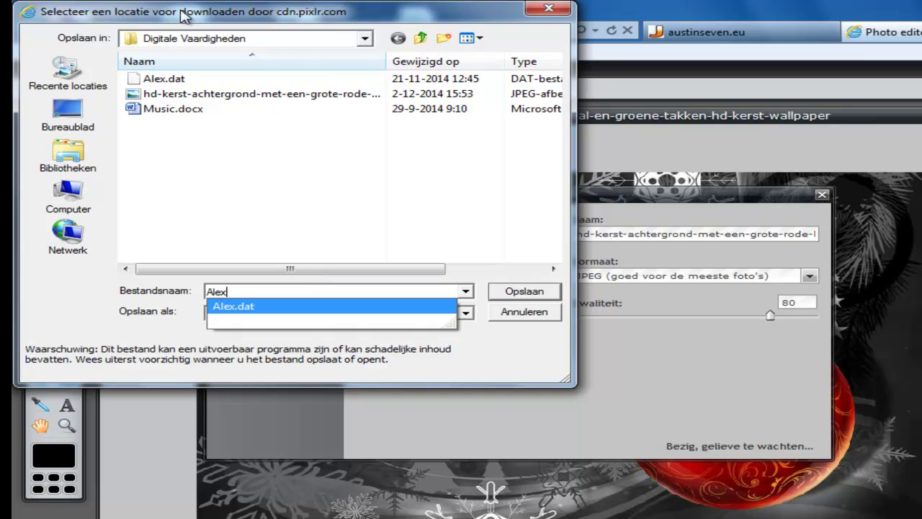
click(512, 291)
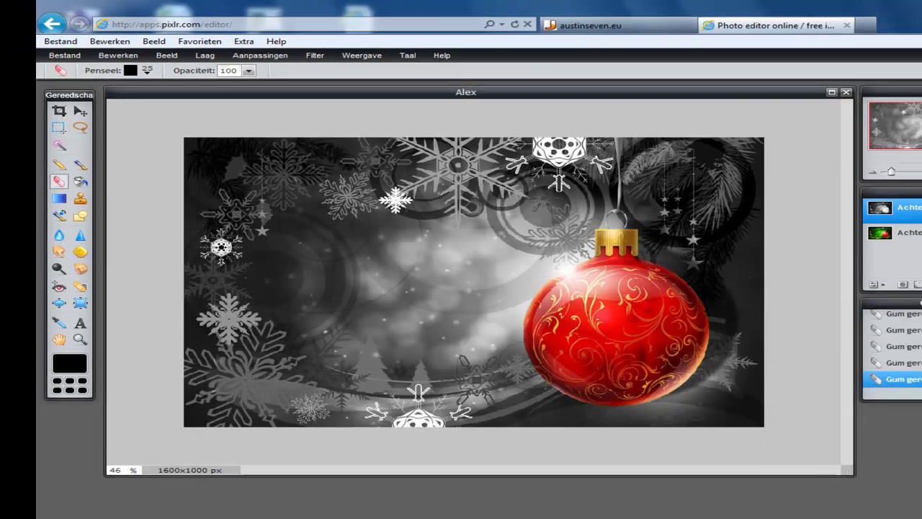
- Launch Word with a blank document, accept the user name, and open Invoegen > Afbeelding
key(super)
click(144, 448)
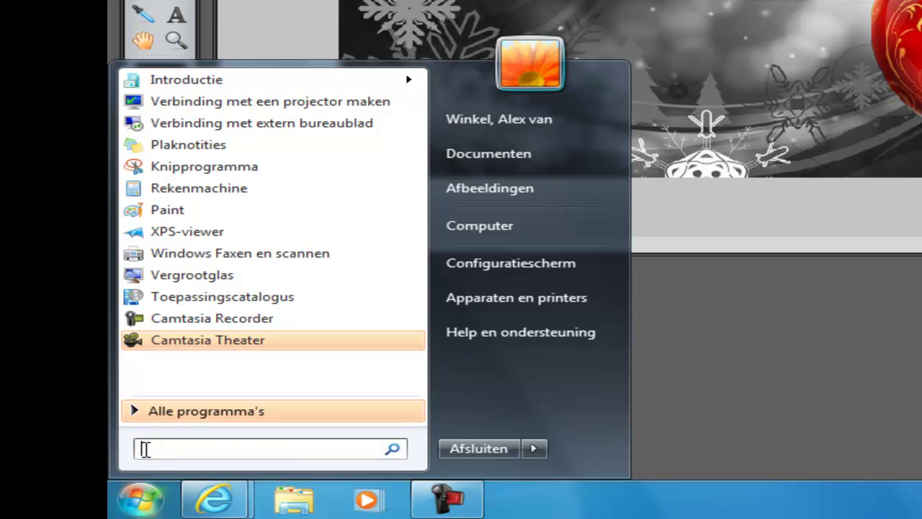
key(Escape)
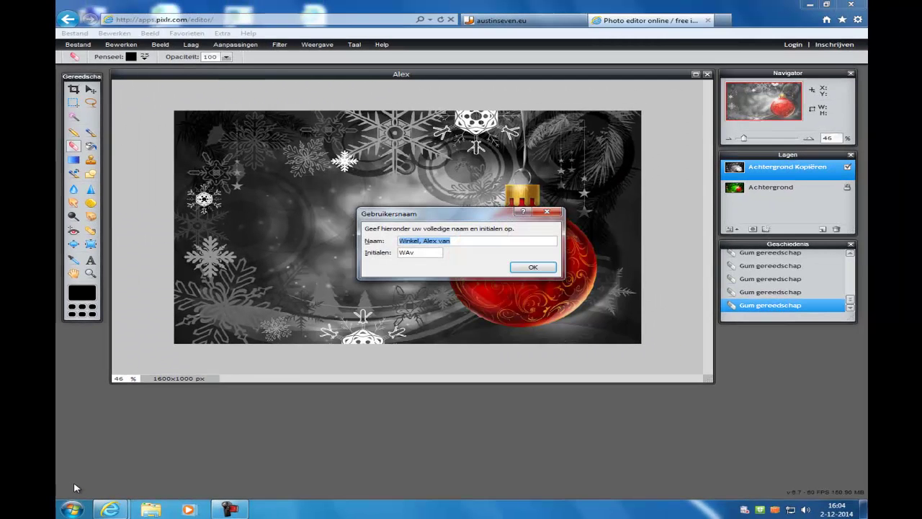
click(540, 271)
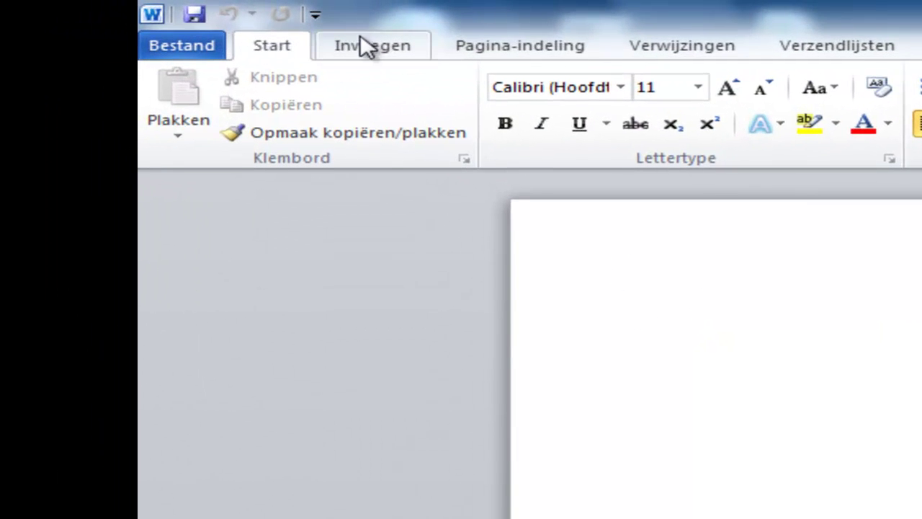
click(147, 19)
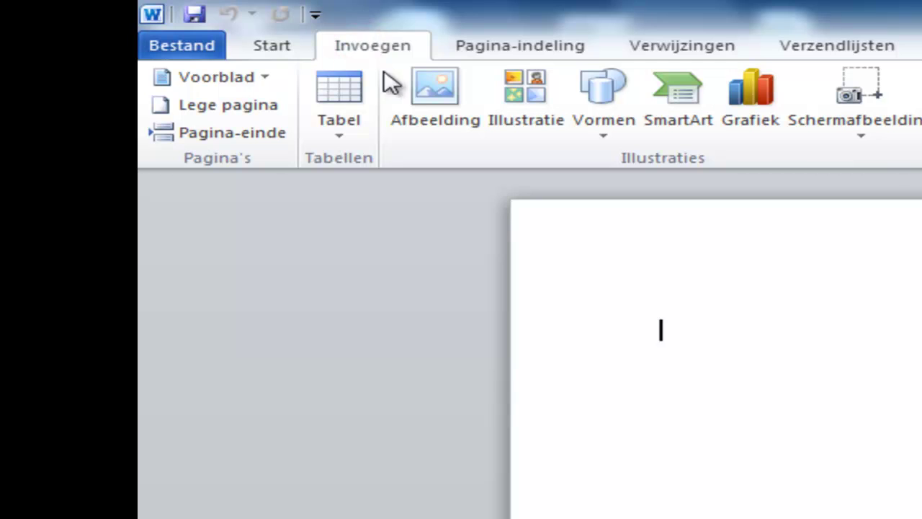
click(434, 88)
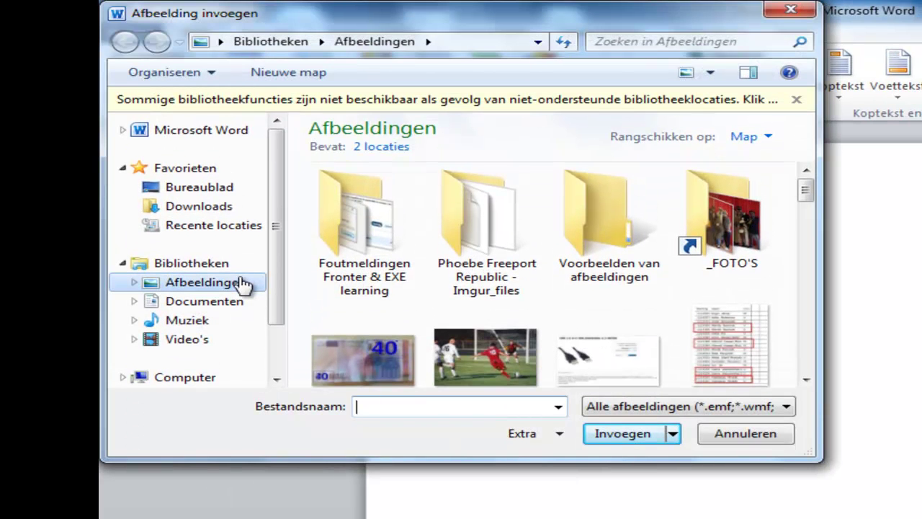
- Browse to Home (H:) > Mijn documenten > Digitale Vaardigheden and list Alle bestanden
click(189, 379)
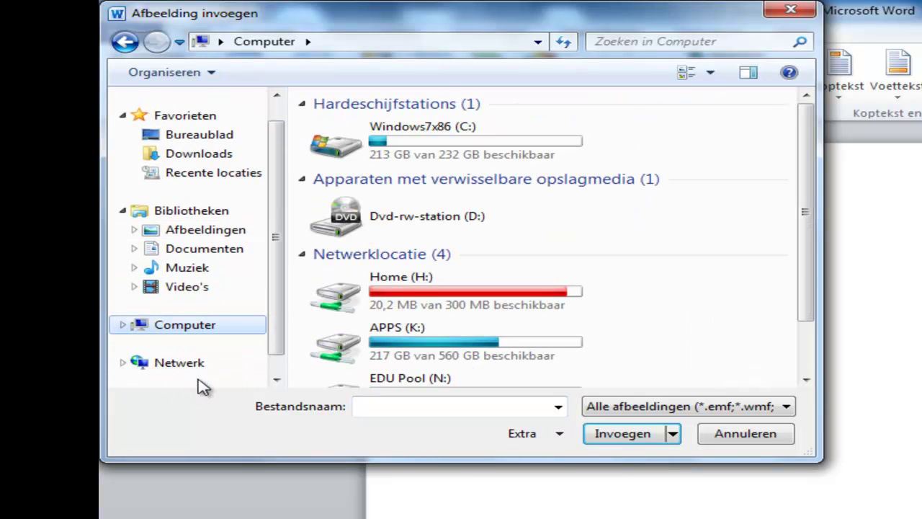
double_click(430, 292)
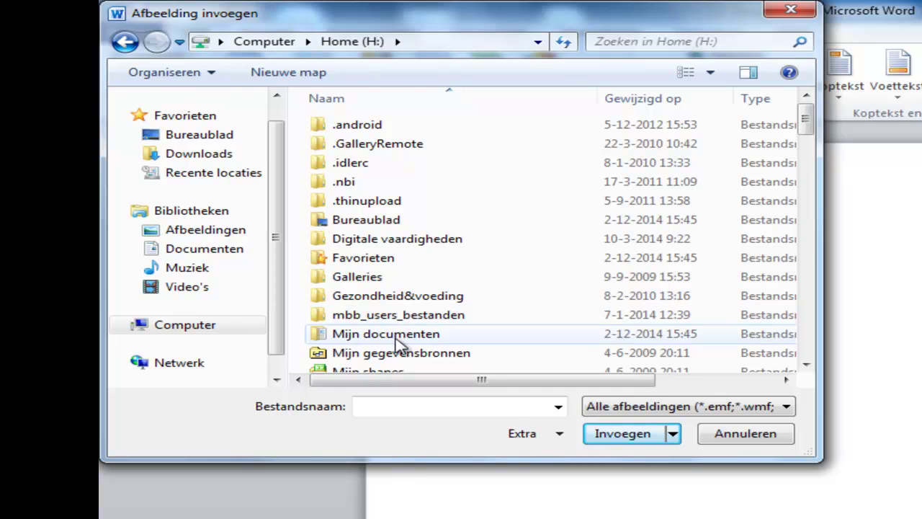
double_click(397, 340)
double_click(378, 163)
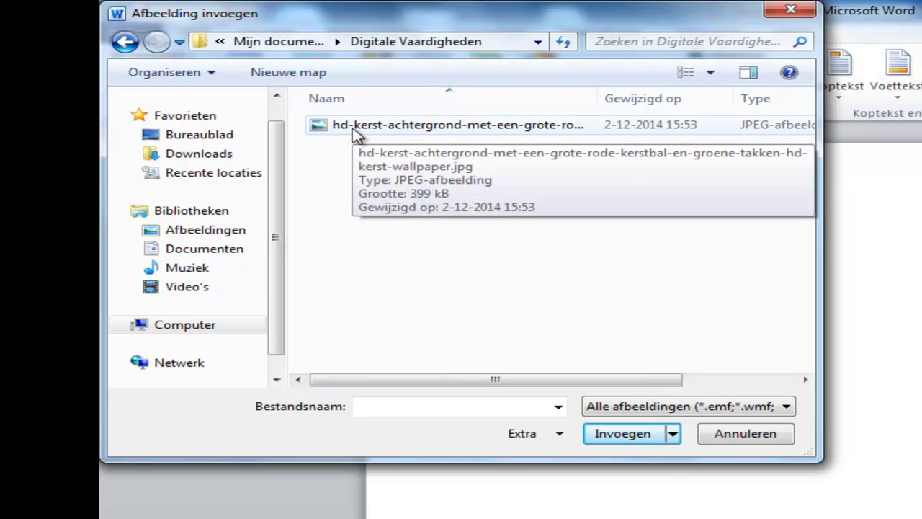
click(605, 408)
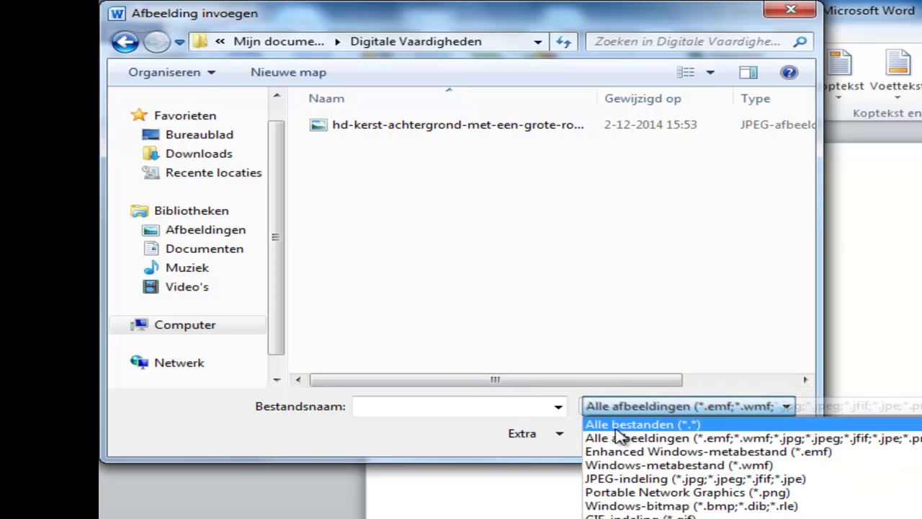
click(612, 424)
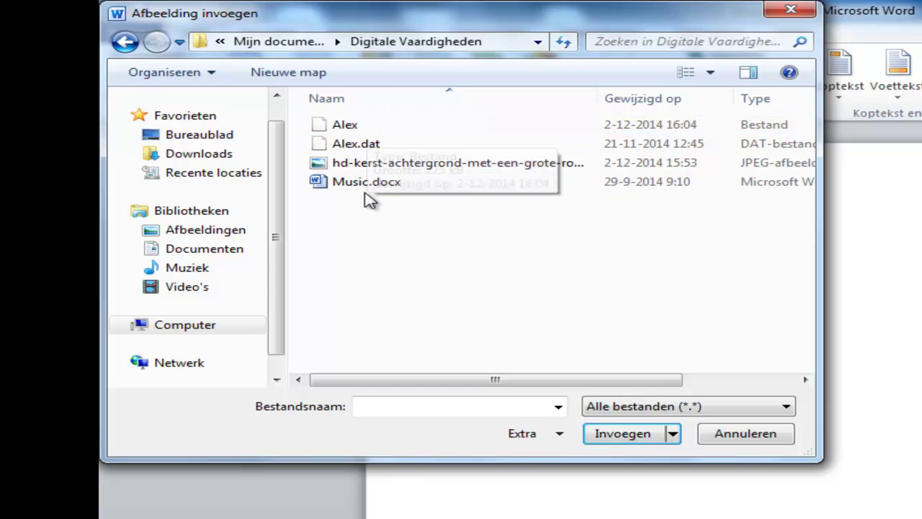
- Add a .jpg extension to the saved image file and insert it into the page
click(344, 125)
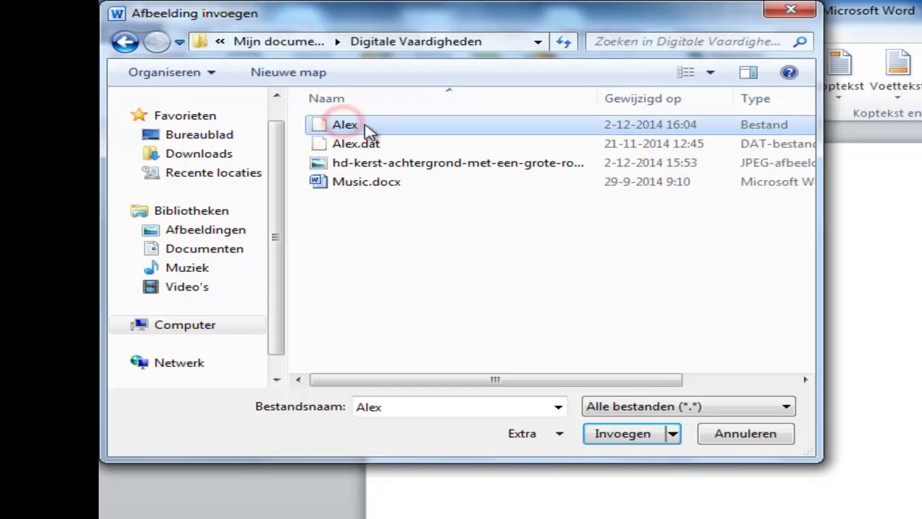
click(349, 125)
click(360, 126)
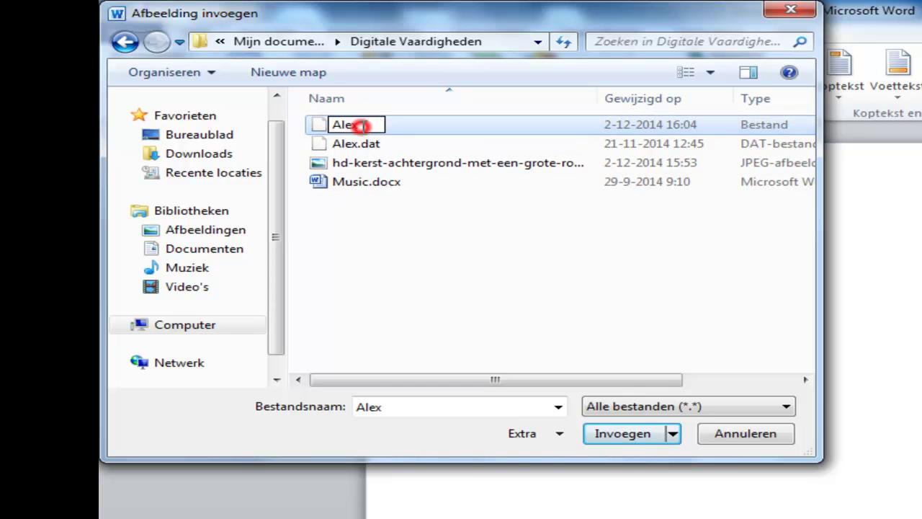
text(.jpg)
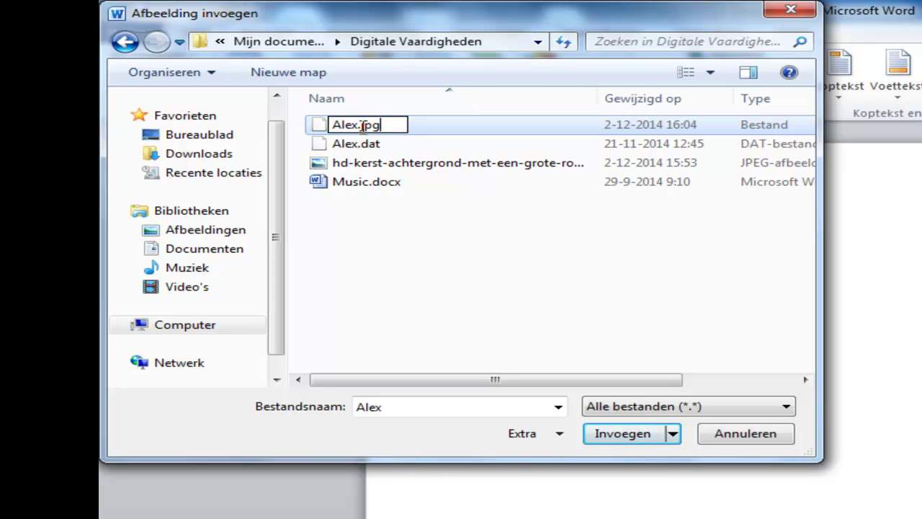
key(Return)
double_click(360, 126)
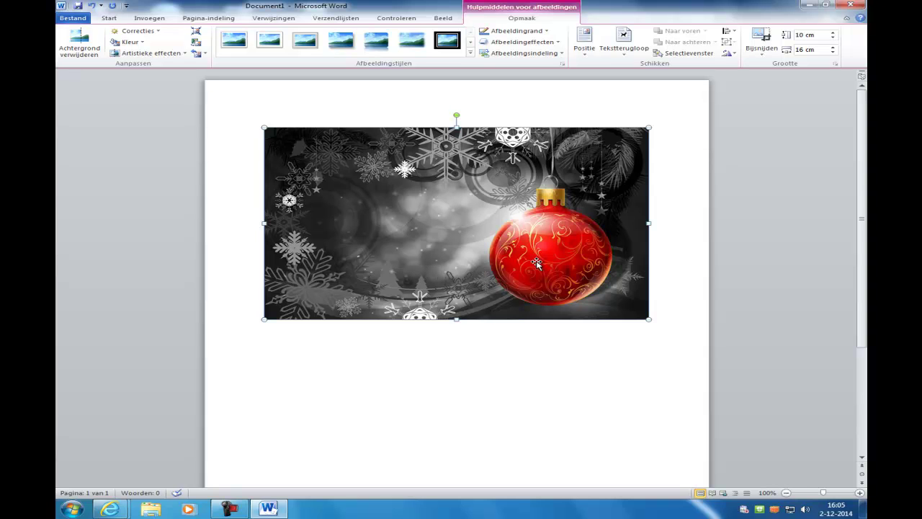
- Zoom out and add blank lines above the picture, pushing it to the bottom of page 1
ctrl+scroll(539, 263, down, 1)
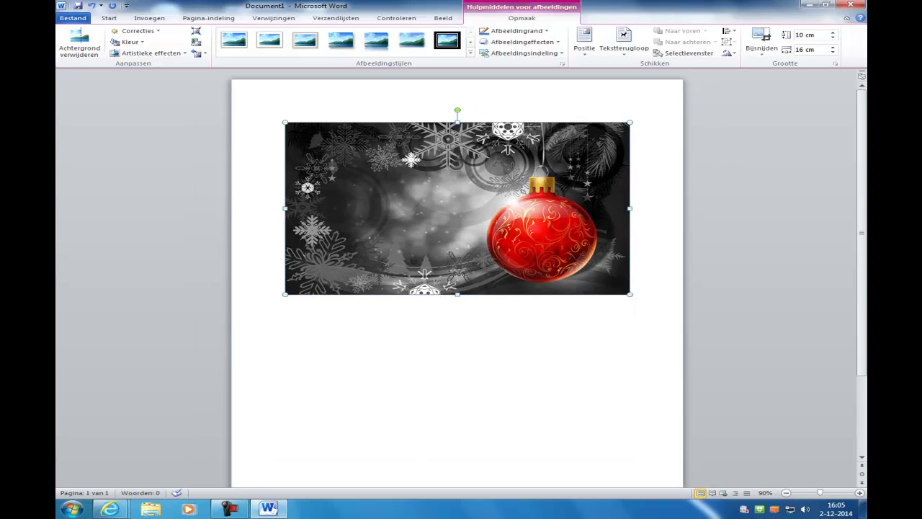
drag(822, 494, 815, 494)
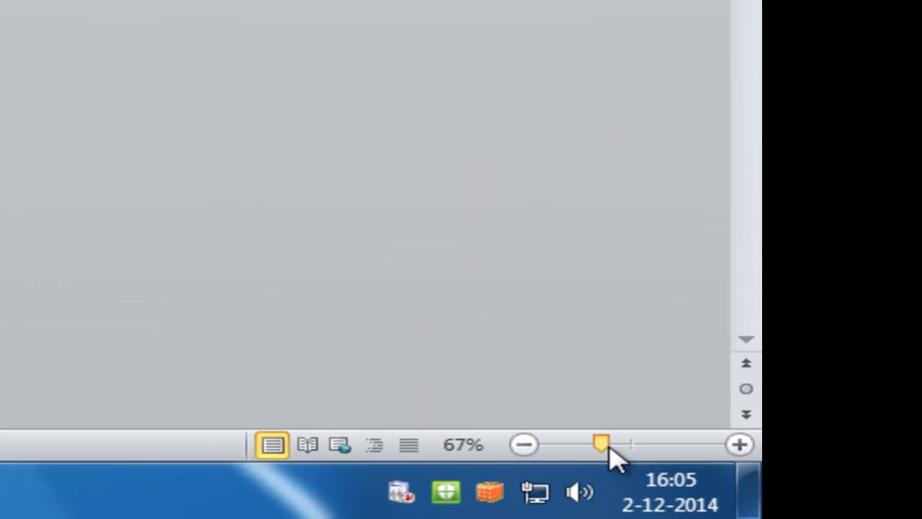
drag(609, 446, 608, 446)
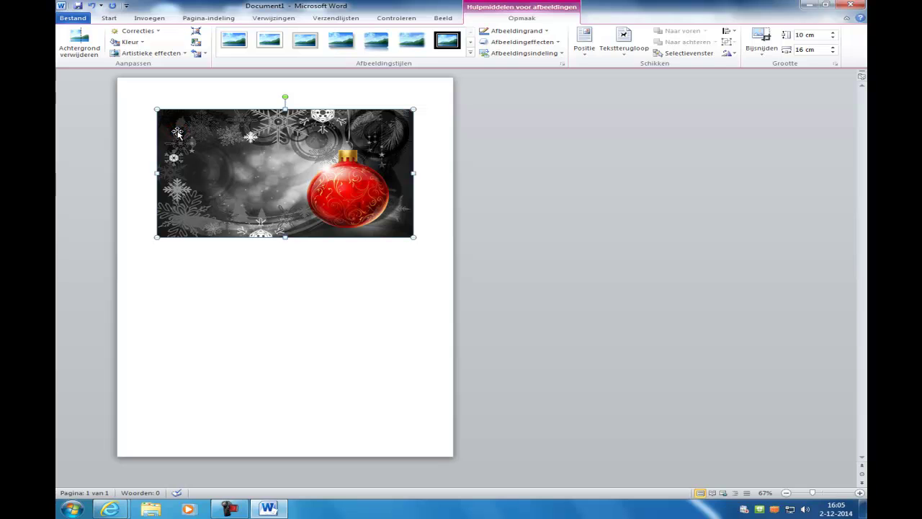
key(Return)
key(Return)
key(Return)
key(Return)
key(Return)
key(Return)
key(Return)
key(Return)
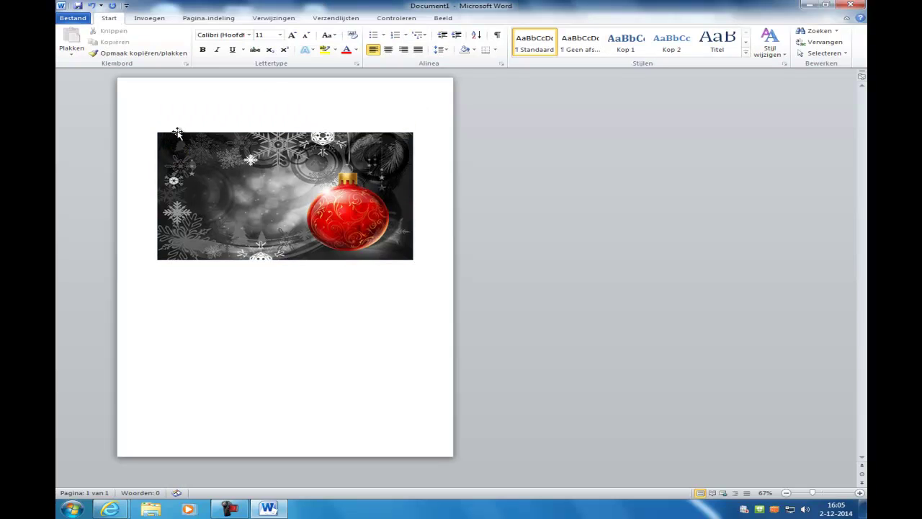
key(Return)
key(Return)
key(Return)
key(Return)
key(Return)
key(Return)
key(Return)
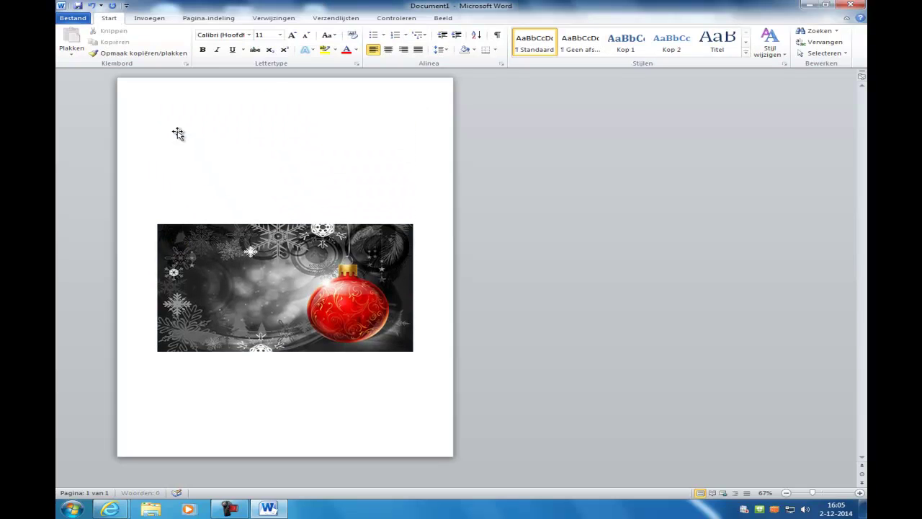
key(Return)
key(Return)
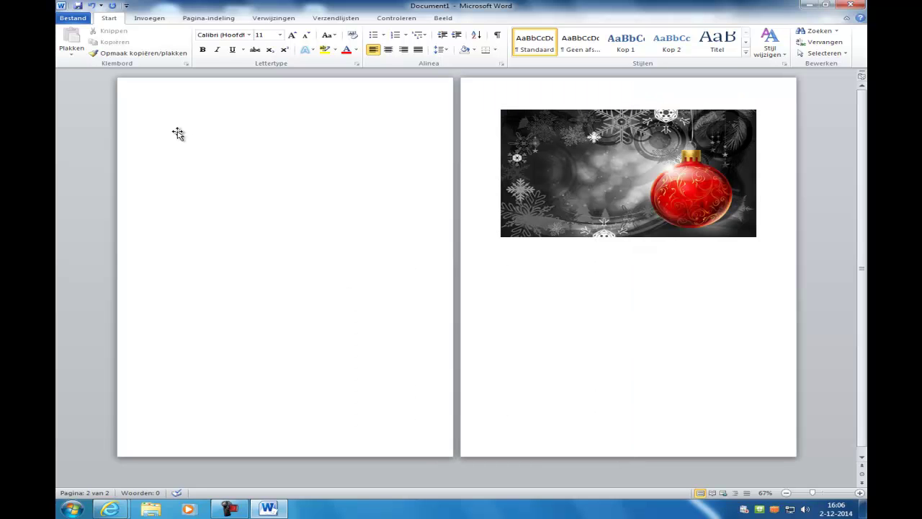
key(BackSpace)
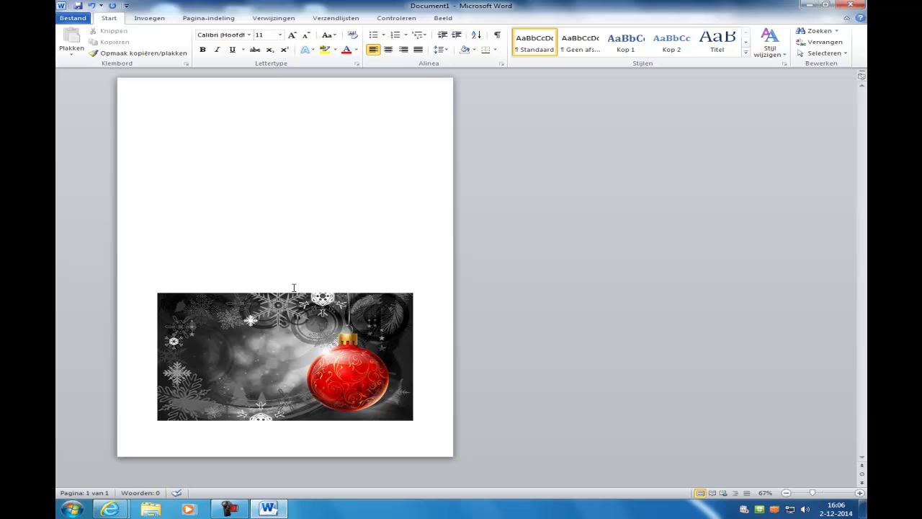
- Go to Bestand > Afdrukken and open the printer's Printereigenschappen dialog
click(72, 18)
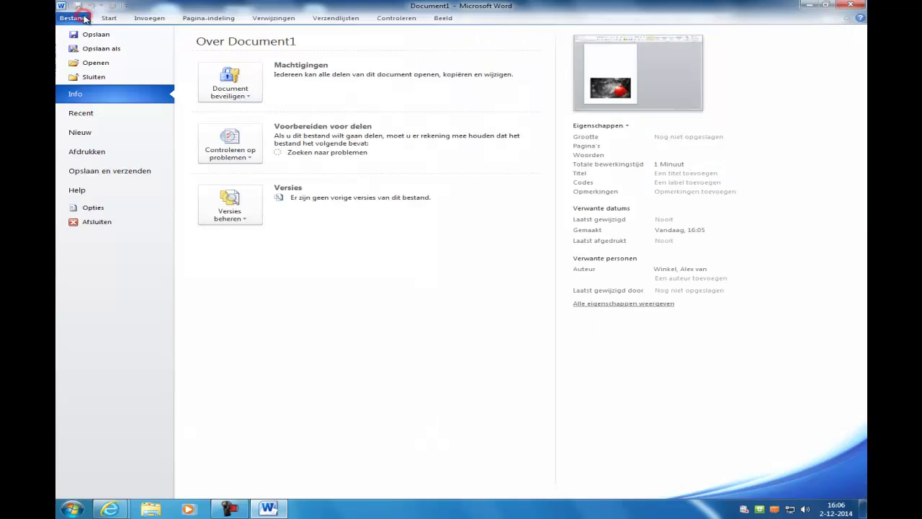
click(96, 152)
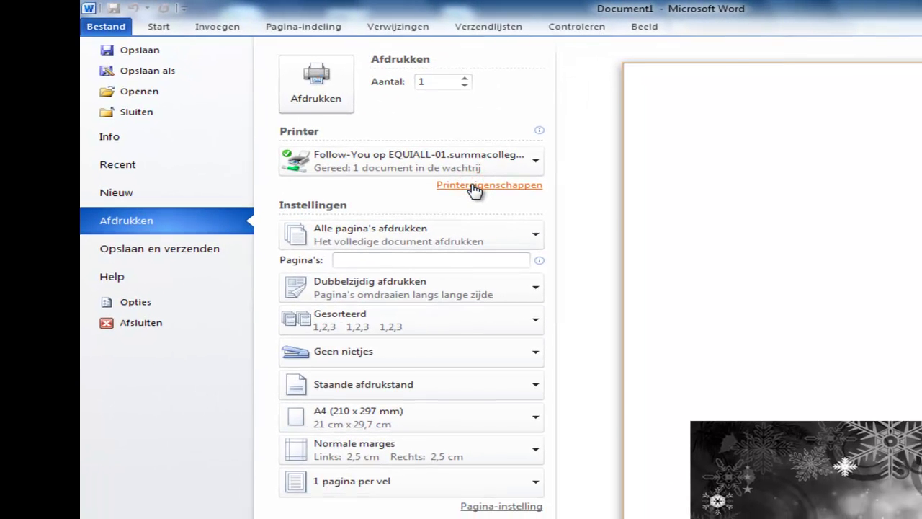
click(475, 186)
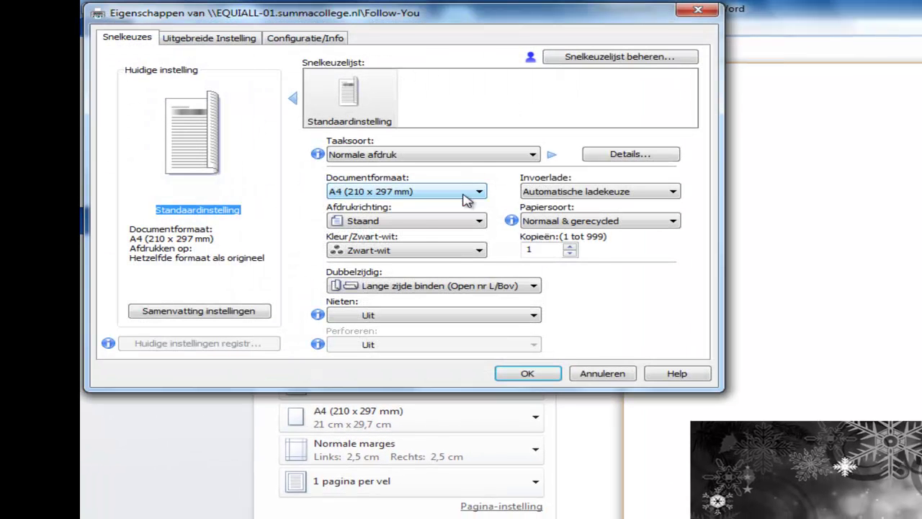